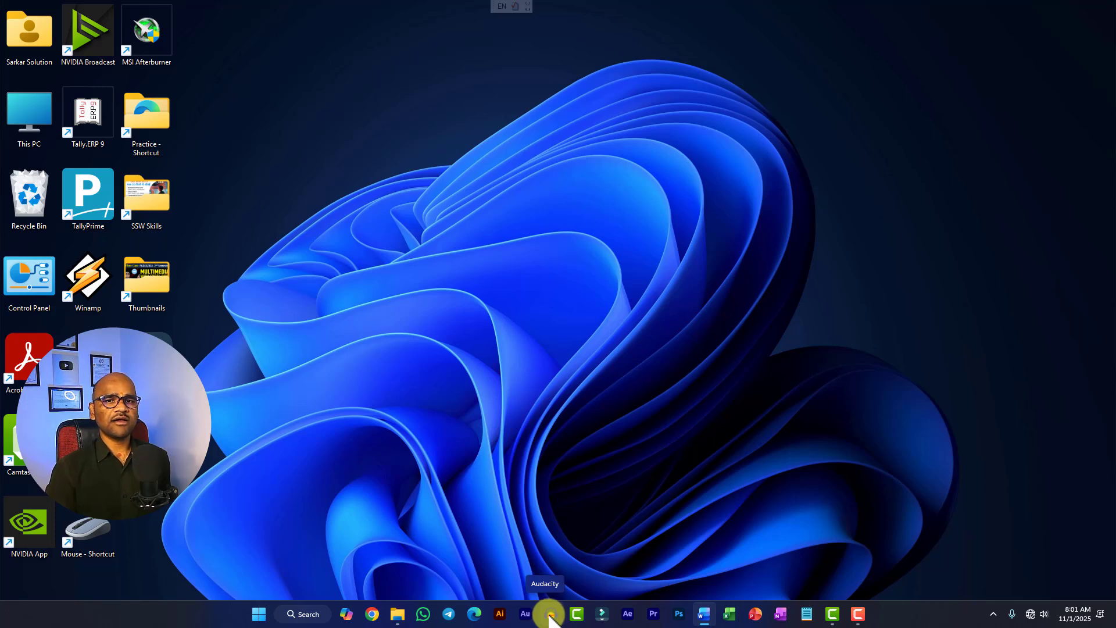
- Show the hidden system tray icons and hide them again
{"action": "mouse_move", "coordinate": [397, 618]}
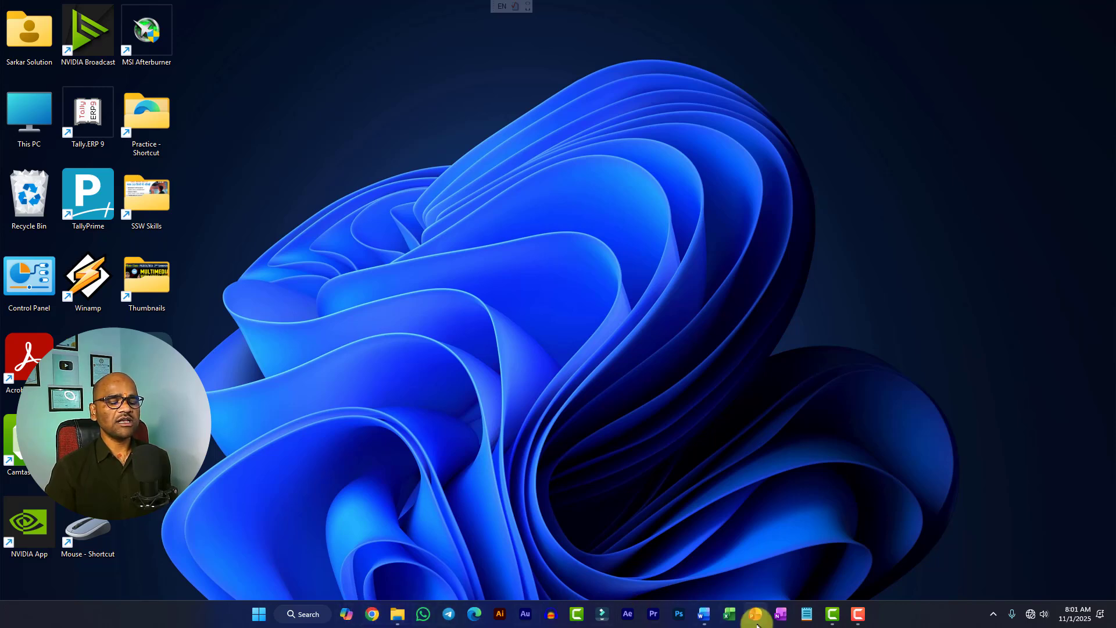
{"action": "left_click", "coordinate": [993, 615]}
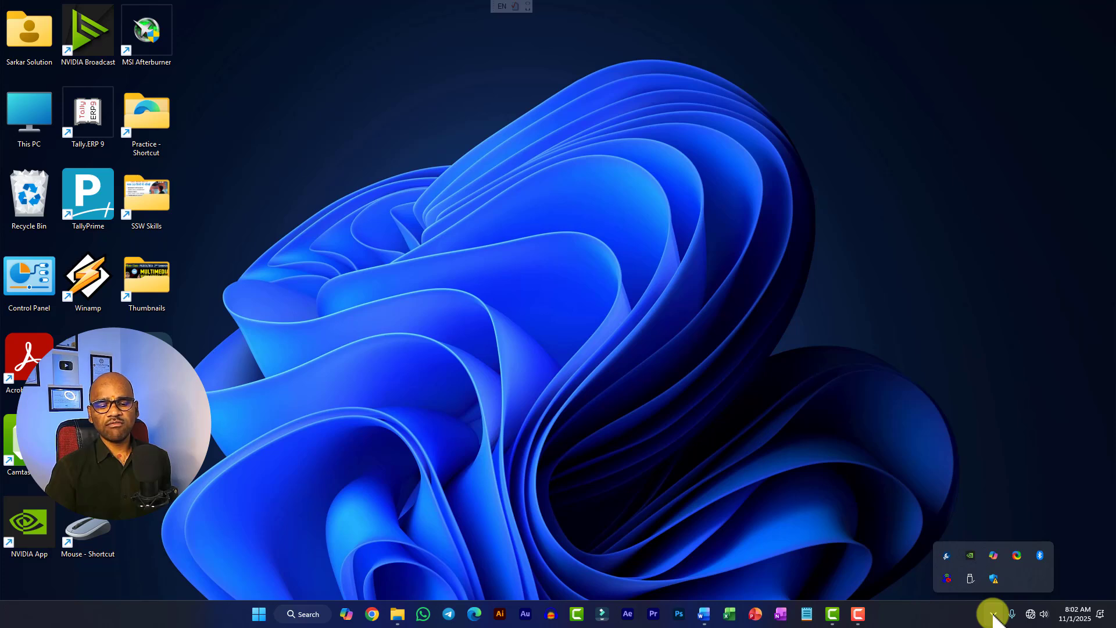
{"action": "left_click", "coordinate": [994, 616]}
{"action": "left_click", "coordinate": [993, 615]}
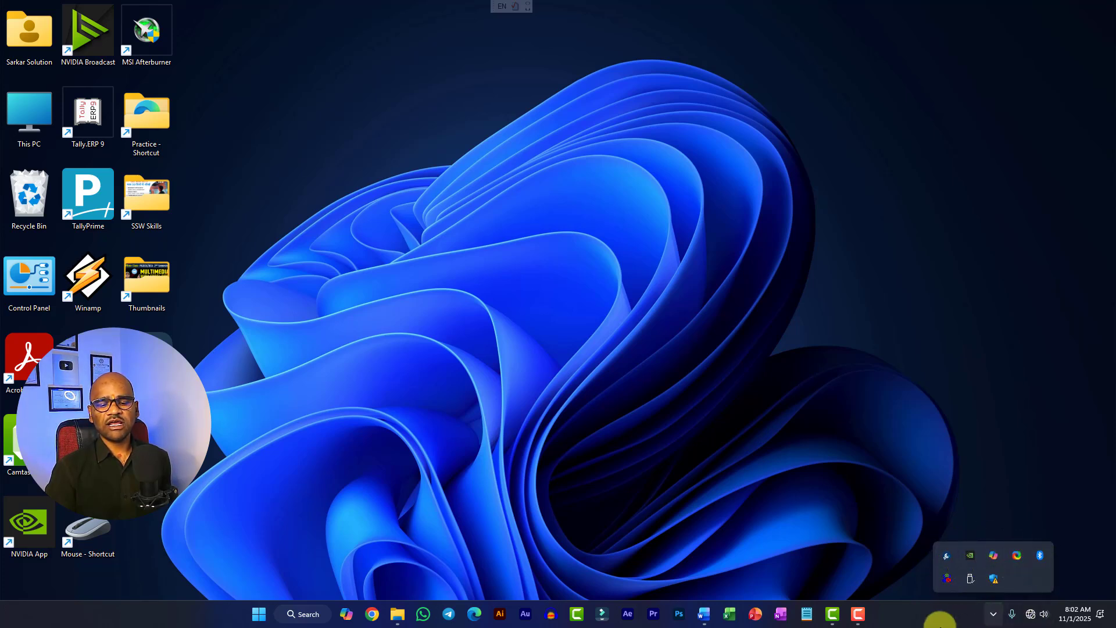
{"action": "left_click", "coordinate": [993, 615]}
- Dismiss all Windows Security notifications in the notification center and close it
{"action": "left_click", "coordinate": [1077, 614]}
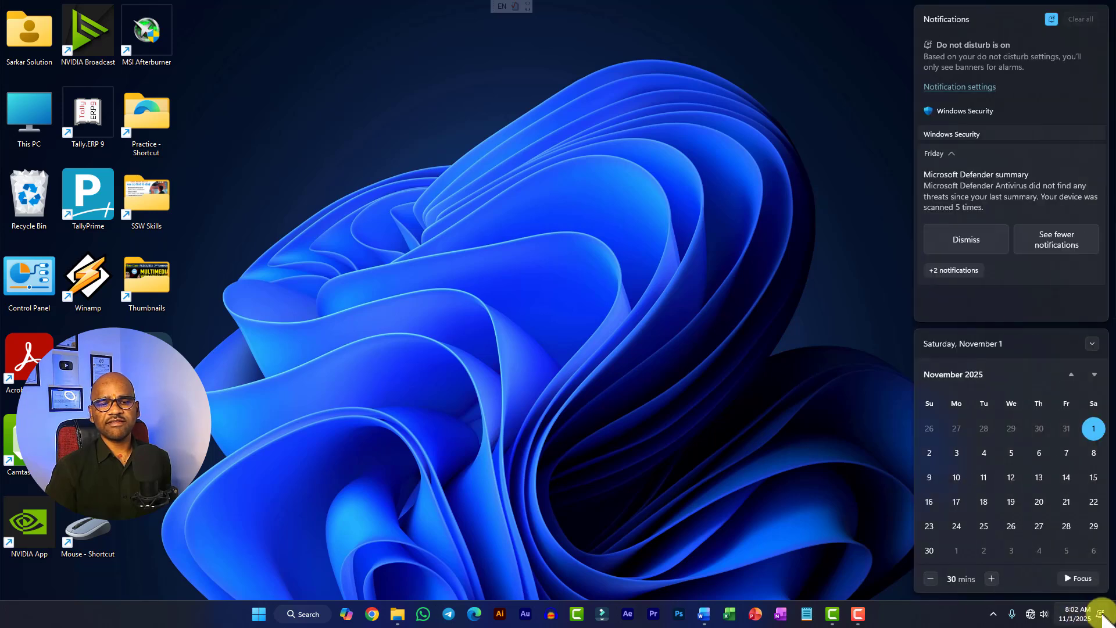
{"action": "left_click", "coordinate": [984, 239]}
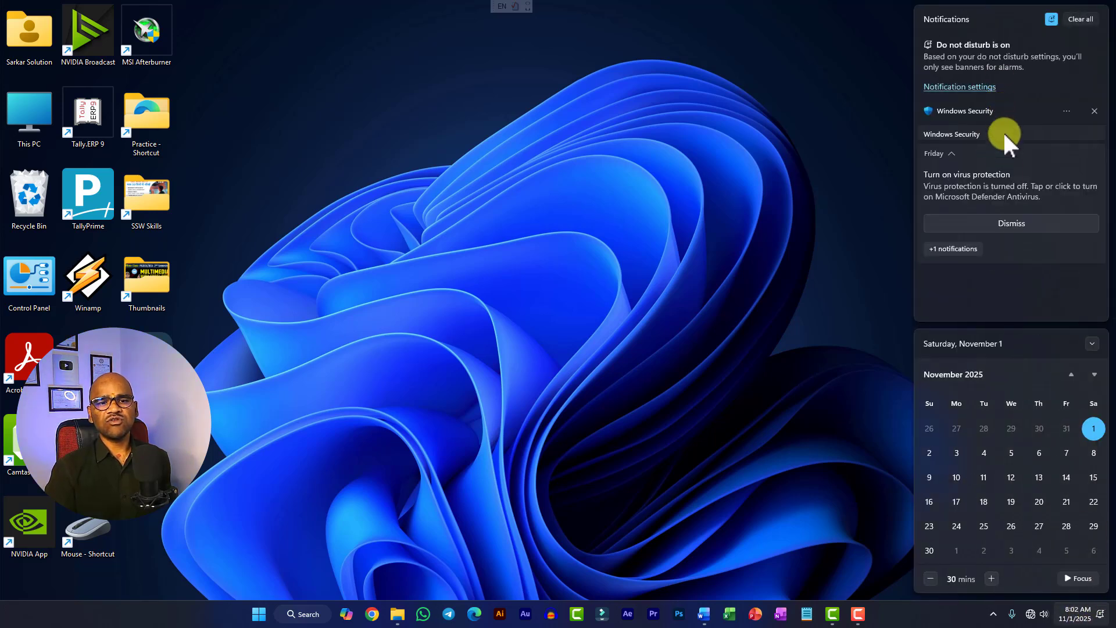
{"action": "left_click", "coordinate": [1009, 221]}
{"action": "left_click", "coordinate": [1016, 223]}
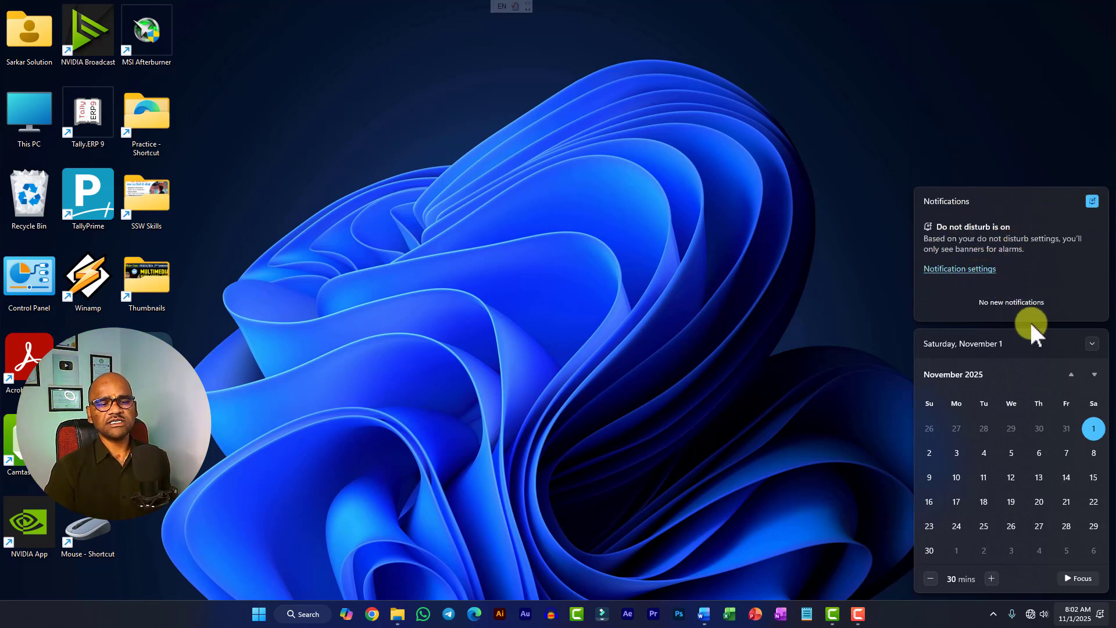
{"action": "left_click", "coordinate": [757, 498]}
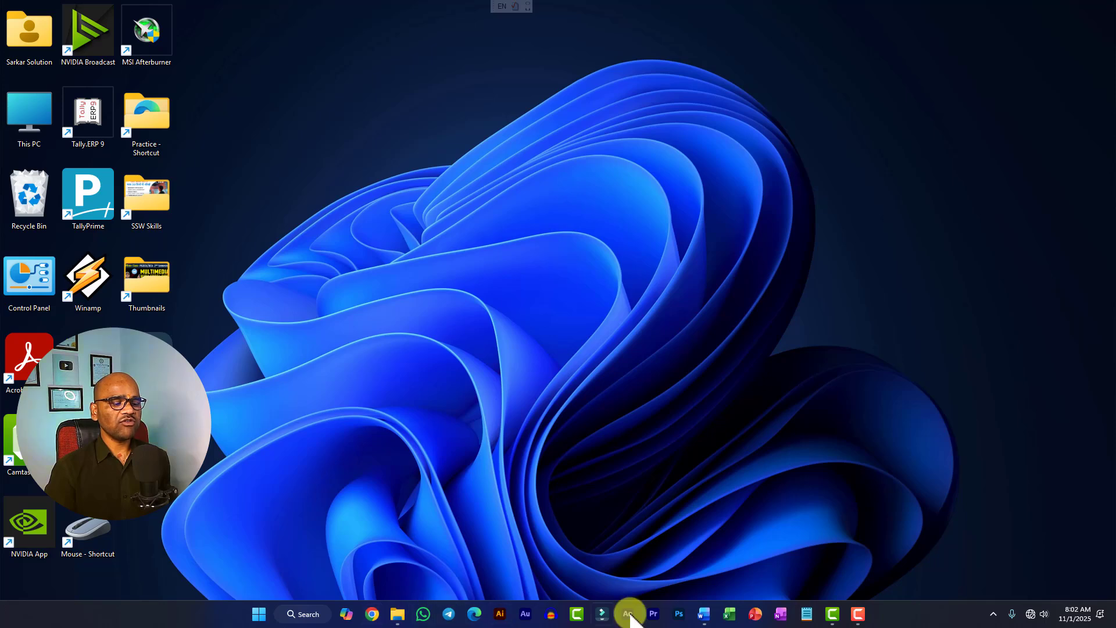
- Pin the Access app to the taskbar from the Start menu's list of all apps
{"action": "left_click", "coordinate": [258, 614]}
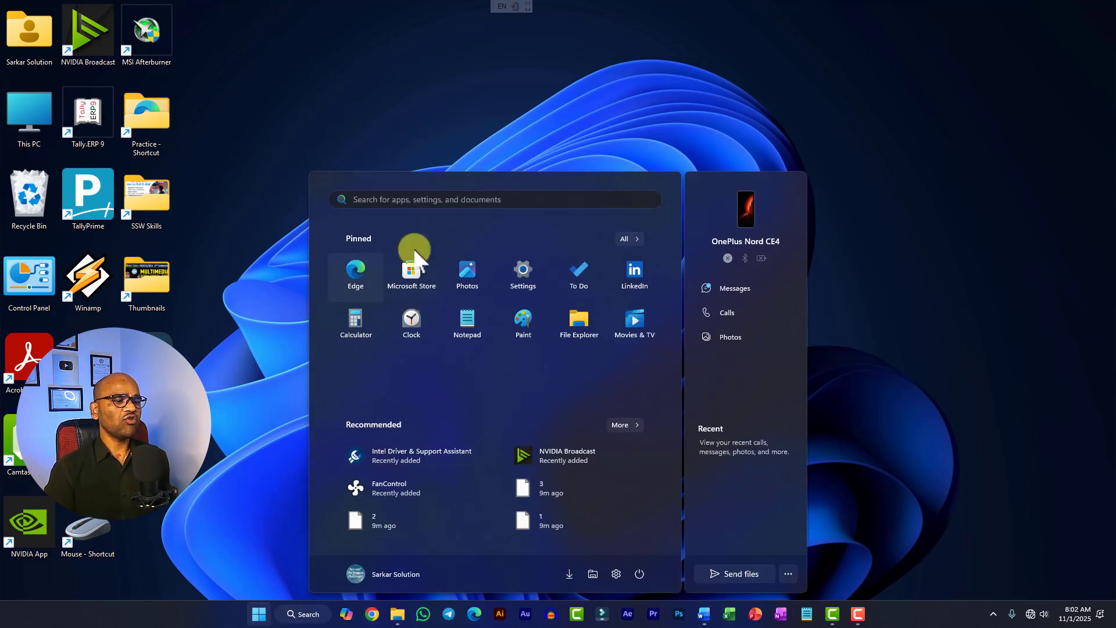
{"action": "left_click", "coordinate": [625, 238]}
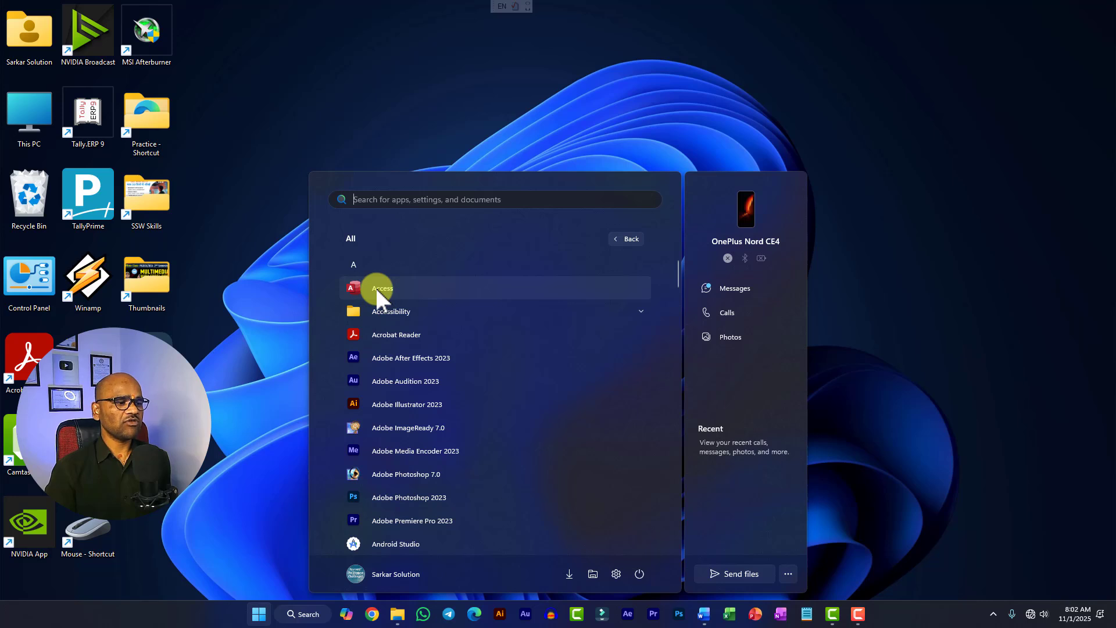
{"action": "right_click", "coordinate": [375, 288]}
{"action": "mouse_move", "coordinate": [421, 315]}
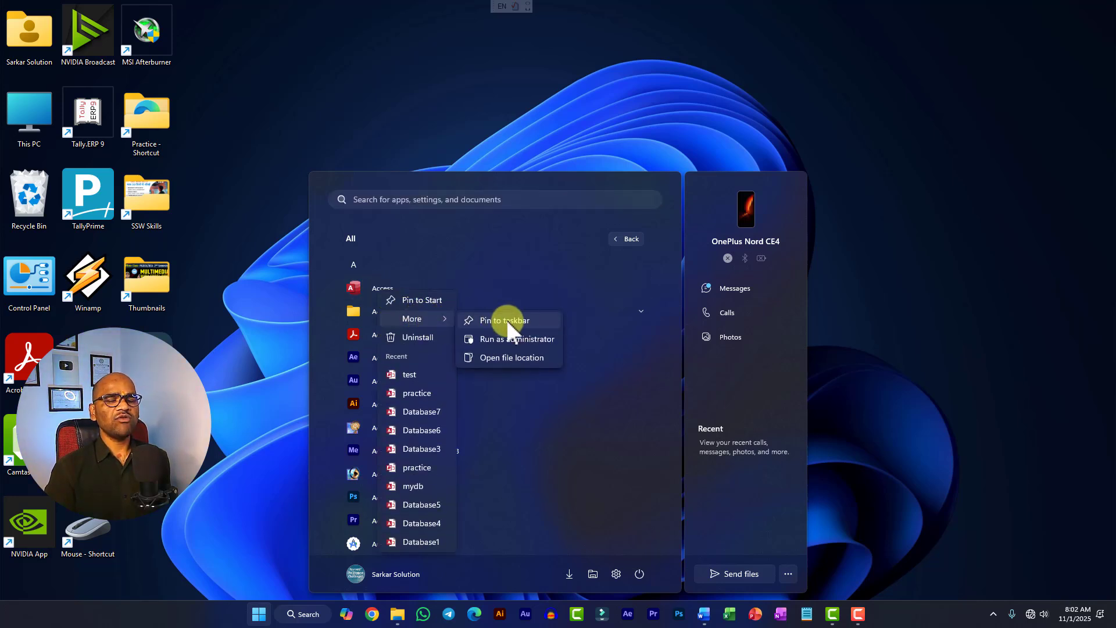
{"action": "left_click", "coordinate": [505, 321]}
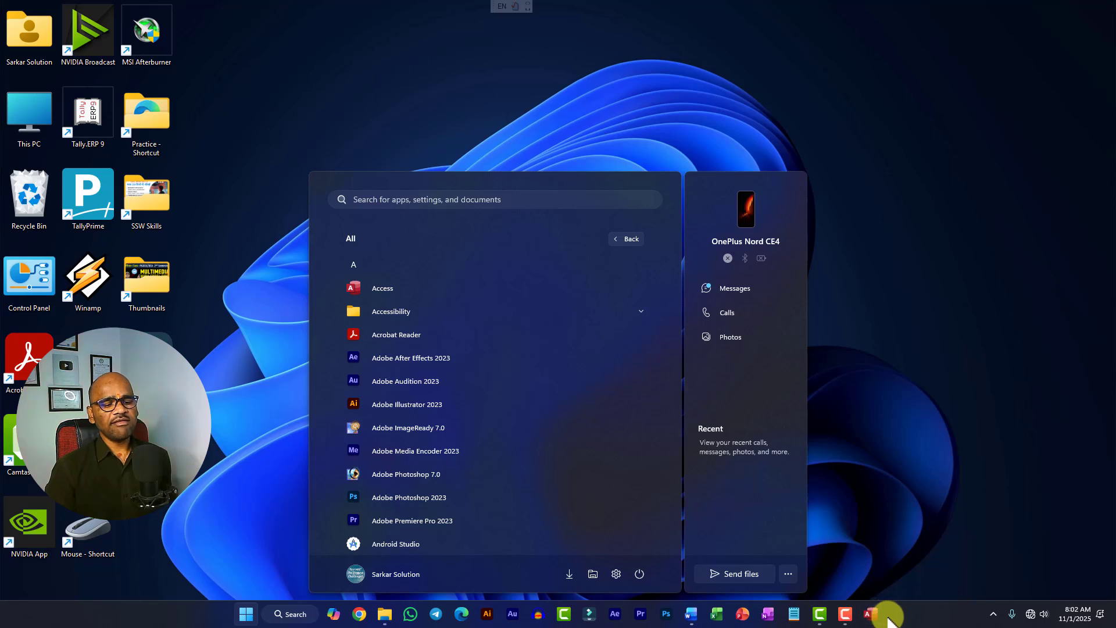
- Unpin Access from the taskbar
{"action": "left_click", "coordinate": [875, 615]}
{"action": "right_click", "coordinate": [875, 615]}
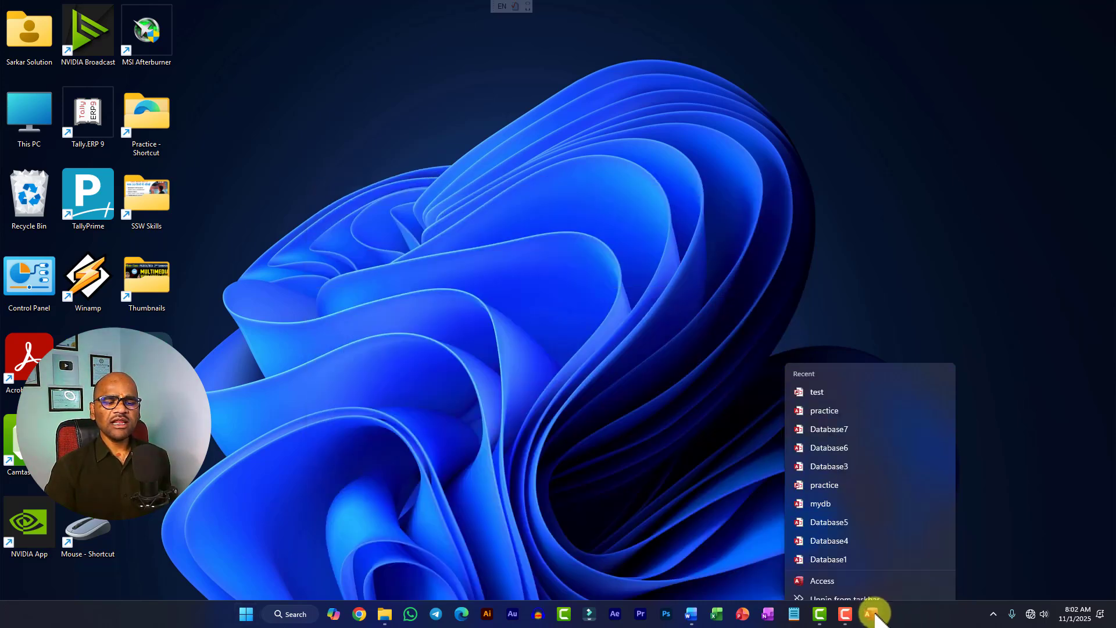
{"action": "left_click", "coordinate": [844, 581]}
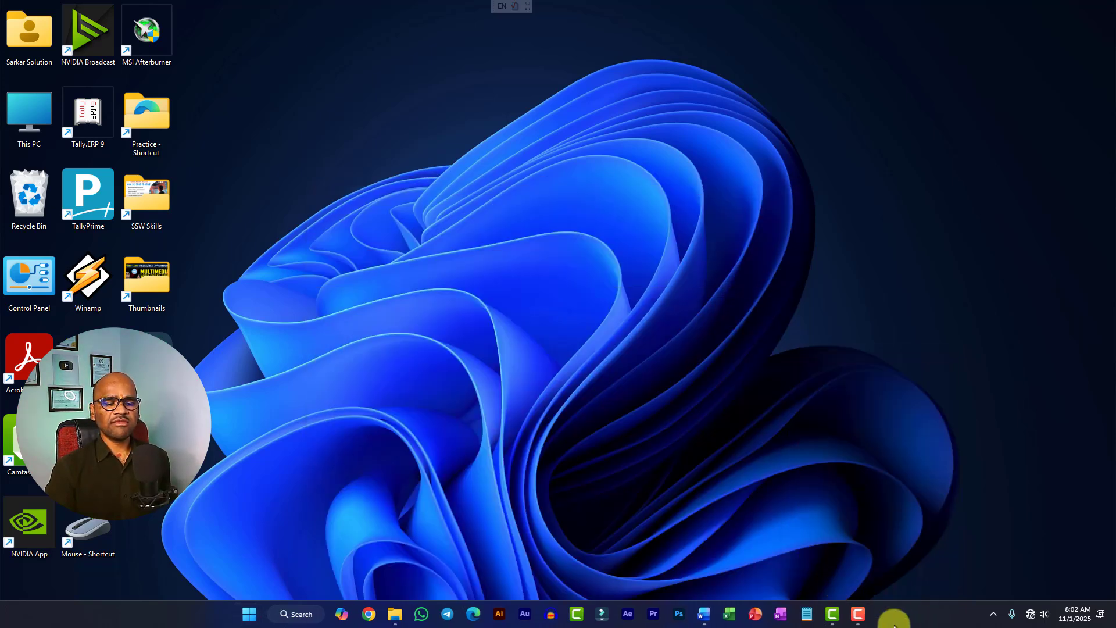
- Launch Calculator by searching for "cal" and pin the running app to the taskbar
{"action": "left_click", "coordinate": [263, 611]}
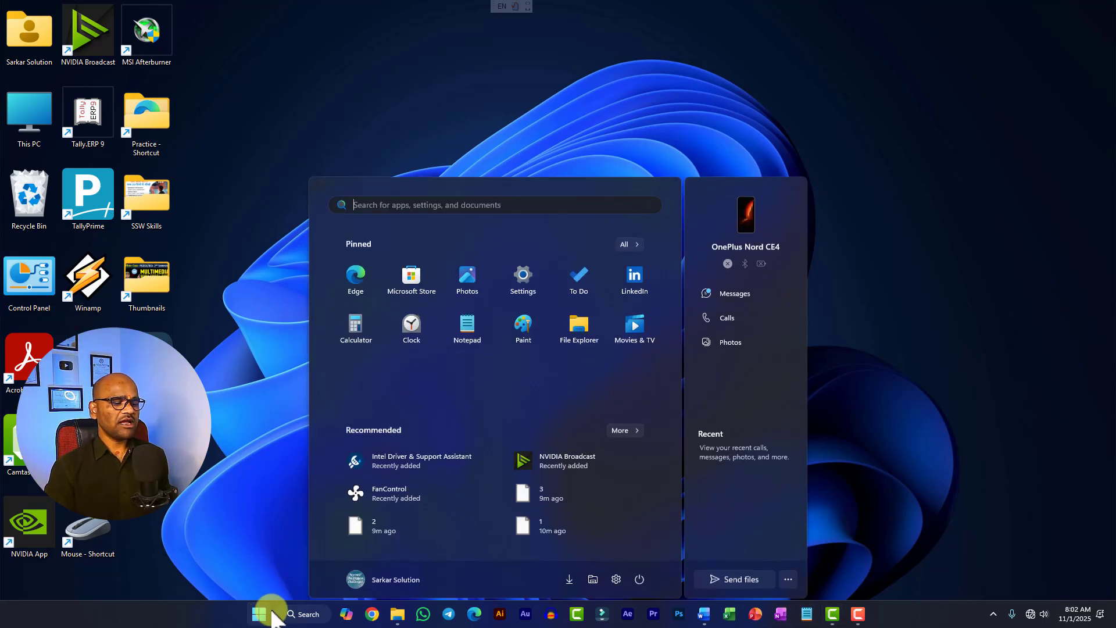
{"action": "type", "text": "cal"}
{"action": "key", "text": "Return"}
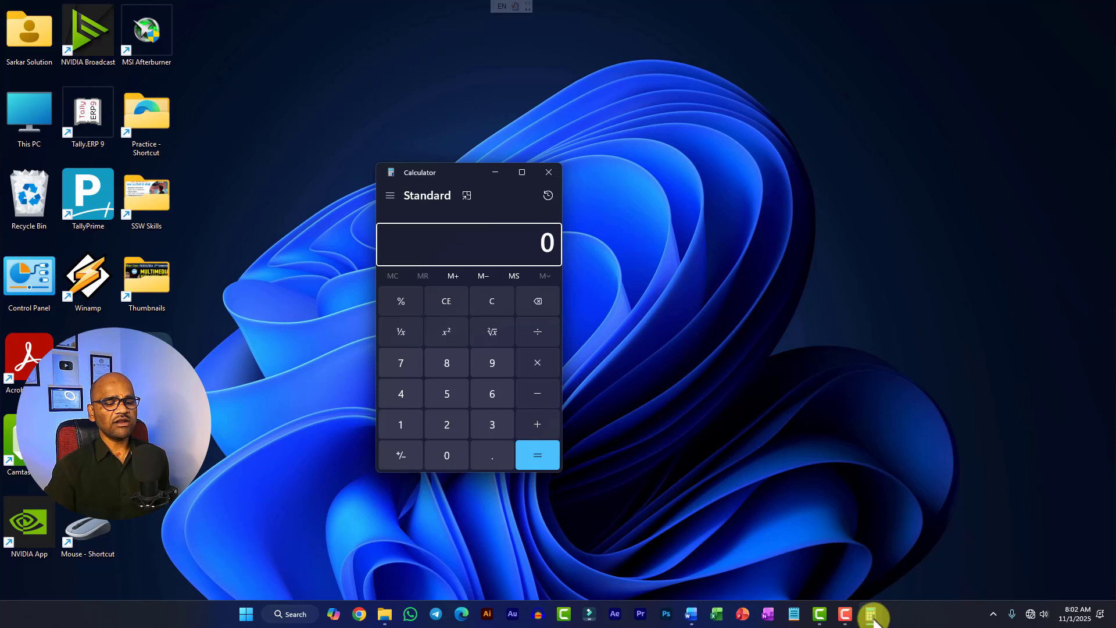
{"action": "mouse_move", "coordinate": [871, 615]}
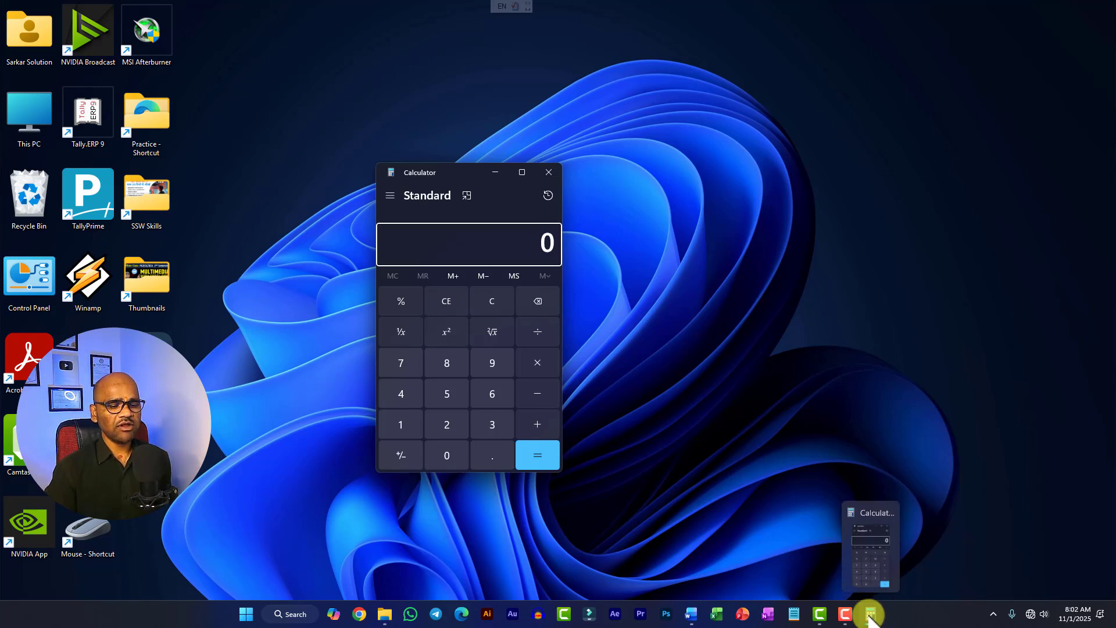
{"action": "right_click", "coordinate": [871, 615]}
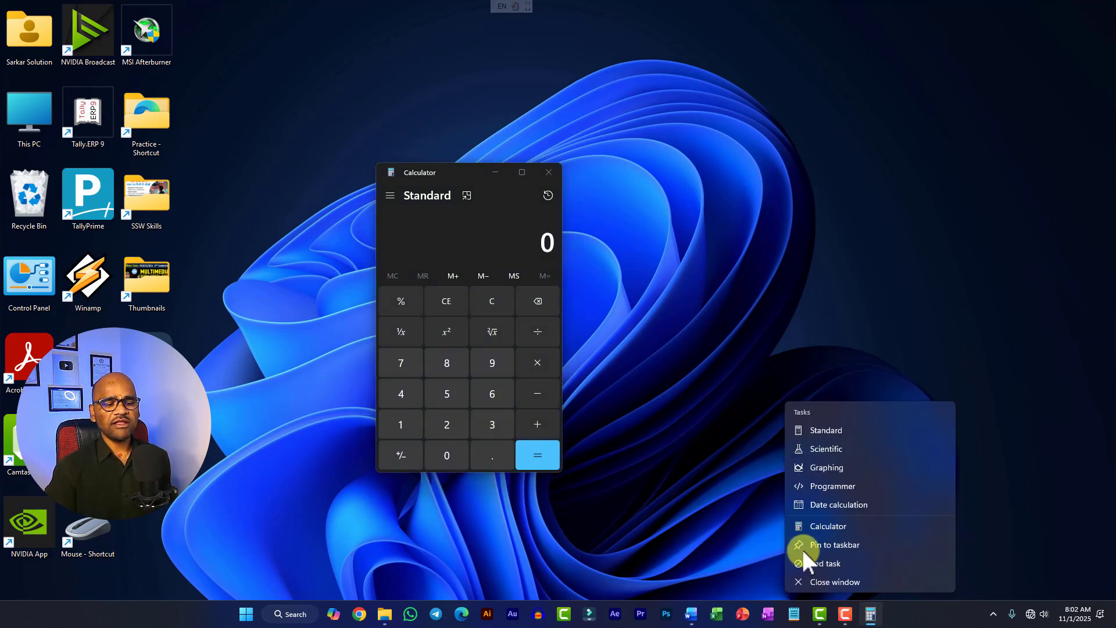
{"action": "left_click", "coordinate": [828, 545]}
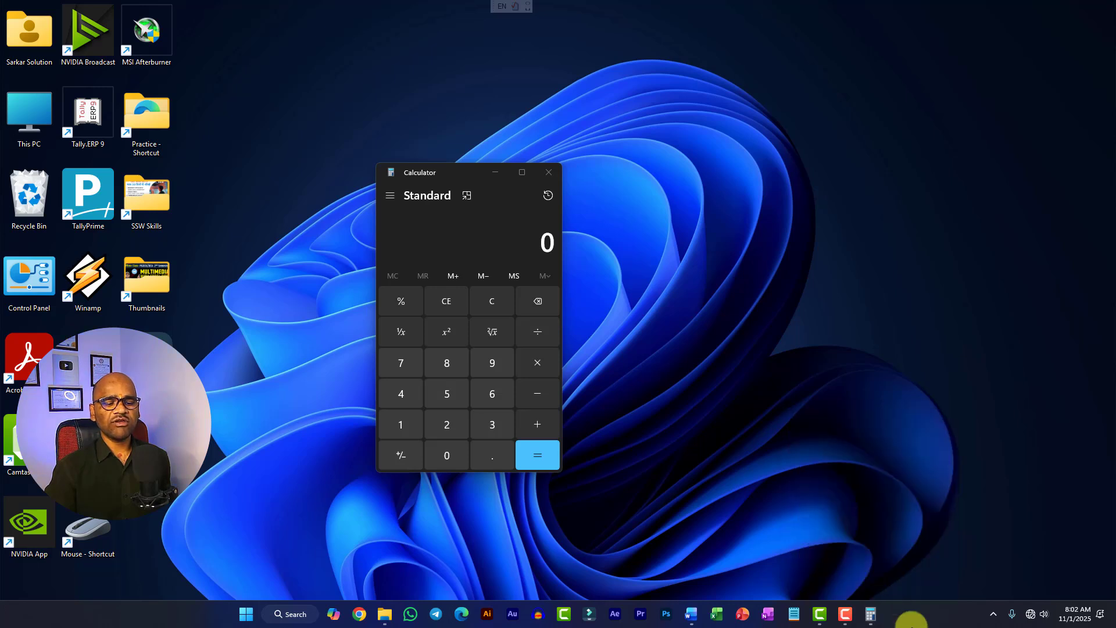
- Close the Calculator window and unpin Calculator from the taskbar
{"action": "left_click", "coordinate": [548, 172]}
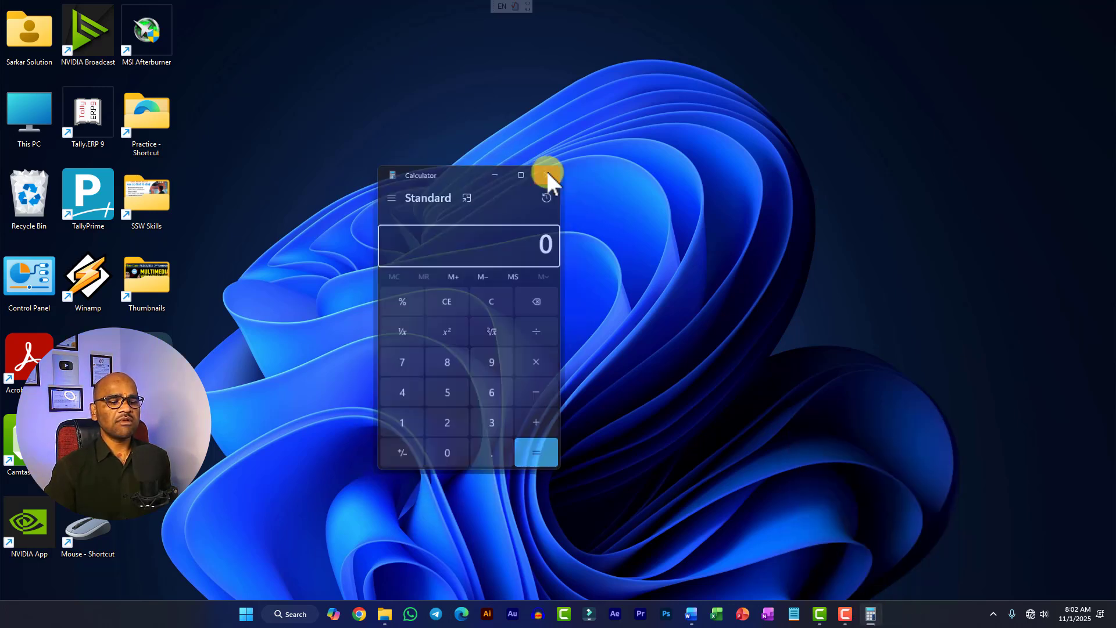
{"action": "right_click", "coordinate": [872, 614]}
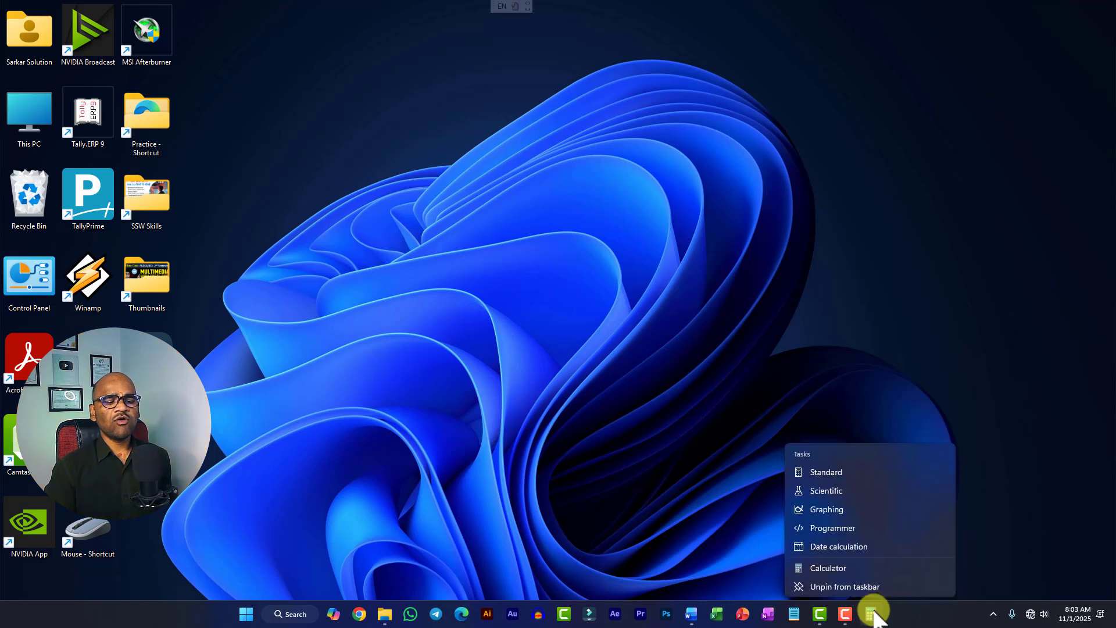
{"action": "left_click", "coordinate": [819, 581]}
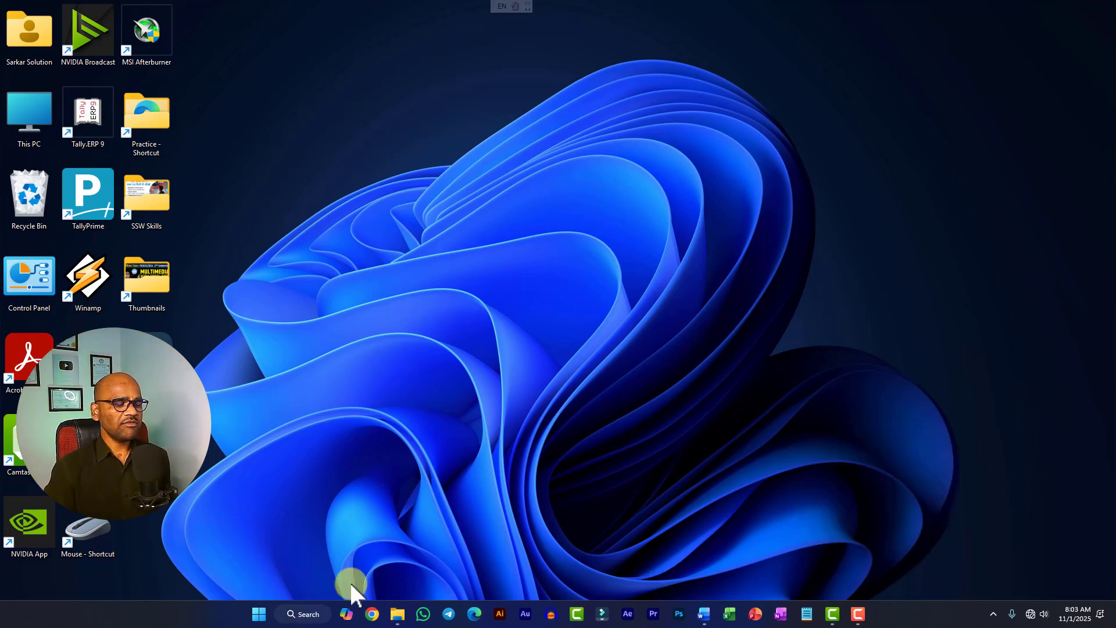
- Pin Microsoft Store from the Start menu to the taskbar between File Explorer and WhatsApp, and unpin it again
{"action": "left_click", "coordinate": [259, 614]}
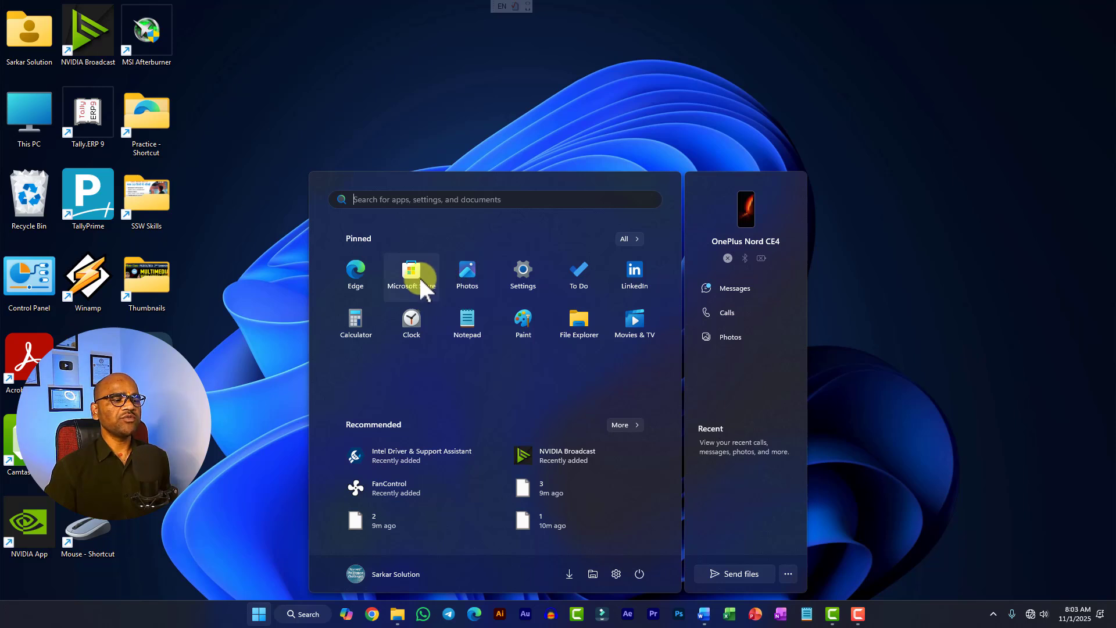
{"action": "left_click_drag", "start_coordinate": [412, 273], "coordinate": [410, 625]}
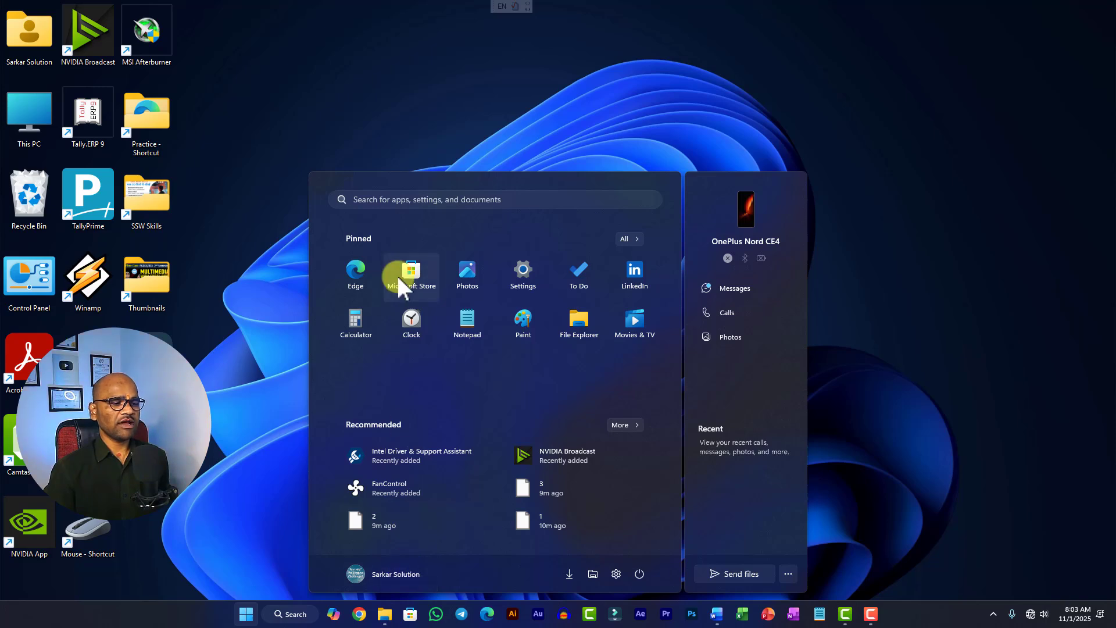
{"action": "left_click", "coordinate": [273, 310]}
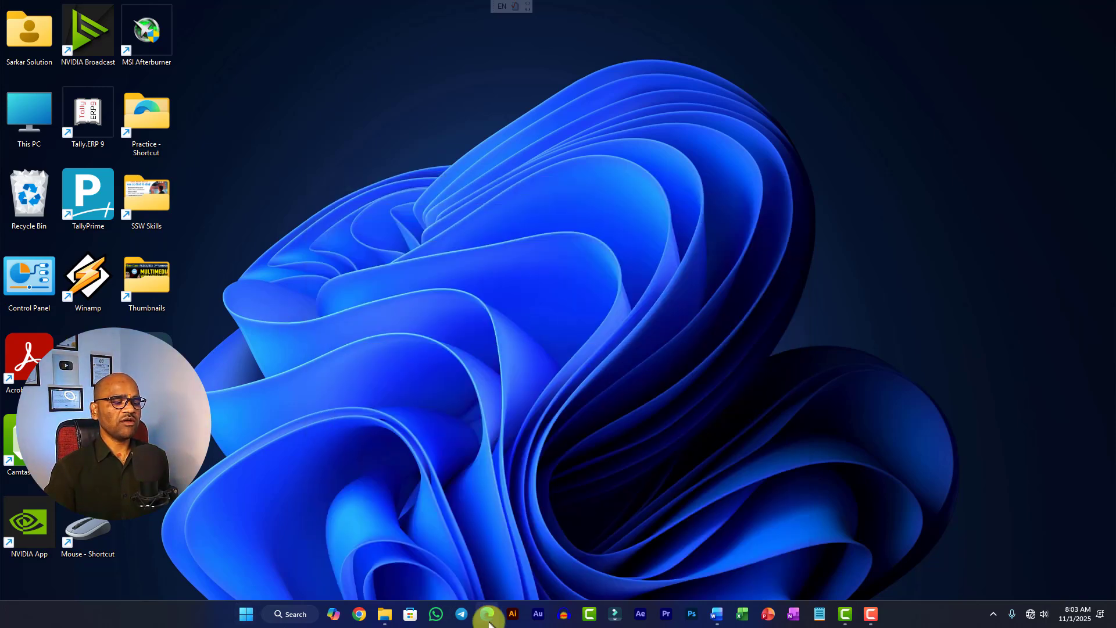
{"action": "right_click", "coordinate": [410, 615]}
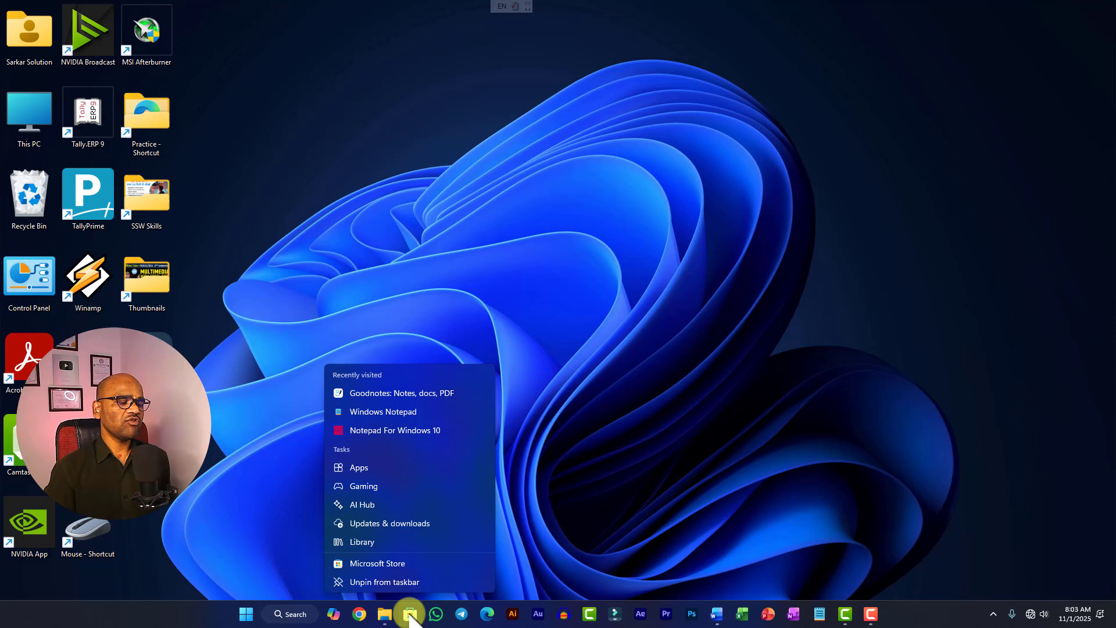
{"action": "left_click", "coordinate": [386, 583]}
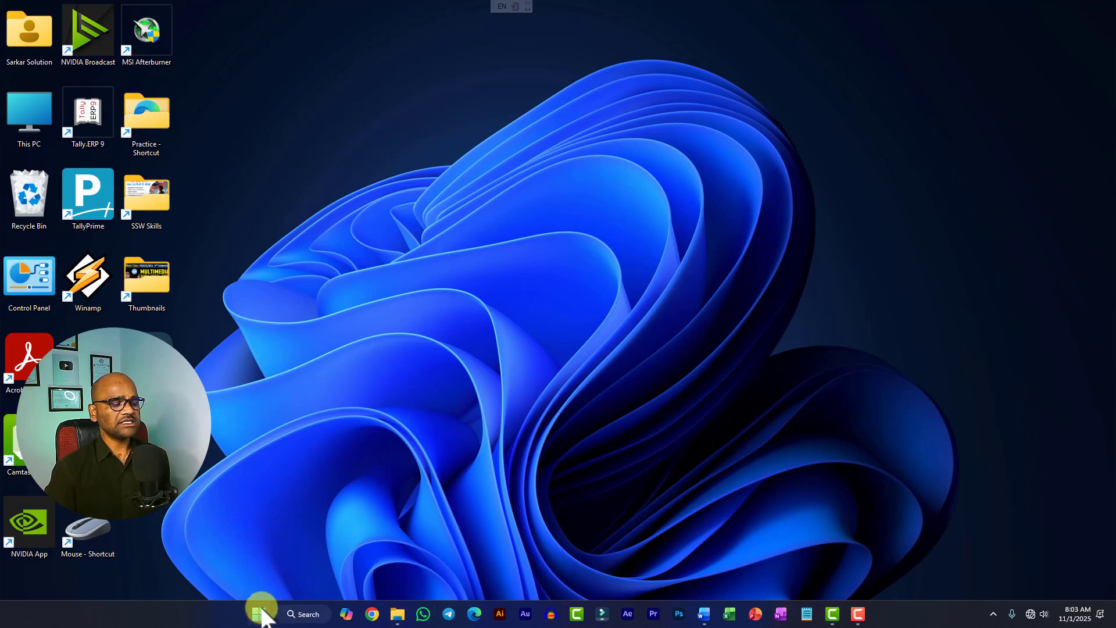
- Open the Start menu to view its pinned and recommended items, and close it again, three times
{"action": "mouse_move", "coordinate": [704, 622]}
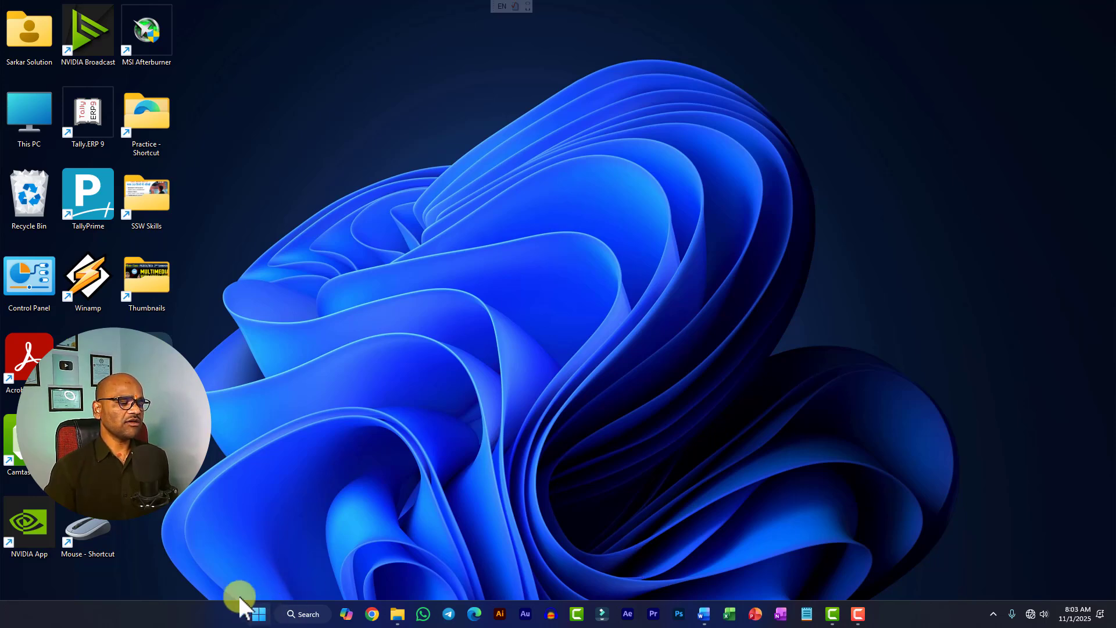
{"action": "left_click", "coordinate": [259, 616]}
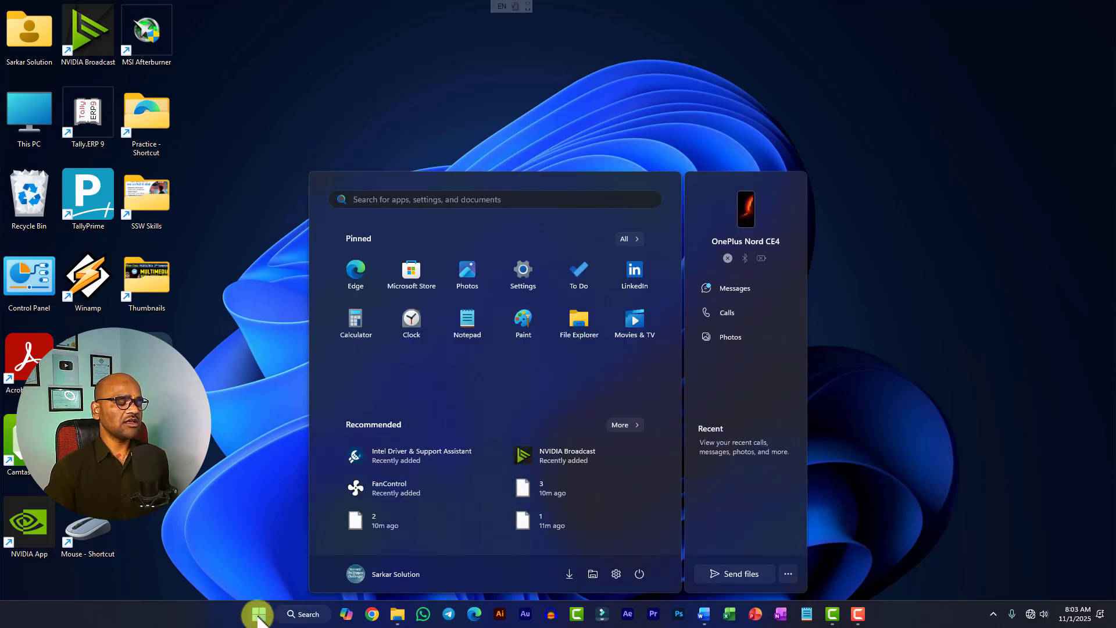
{"action": "left_click", "coordinate": [260, 617]}
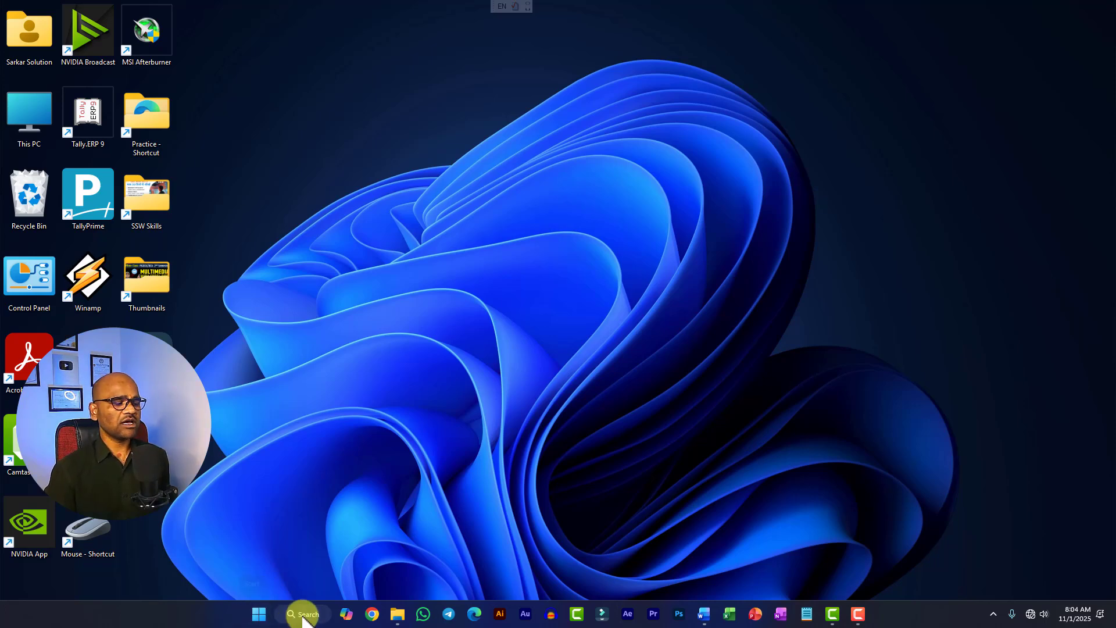
{"action": "key", "text": "super"}
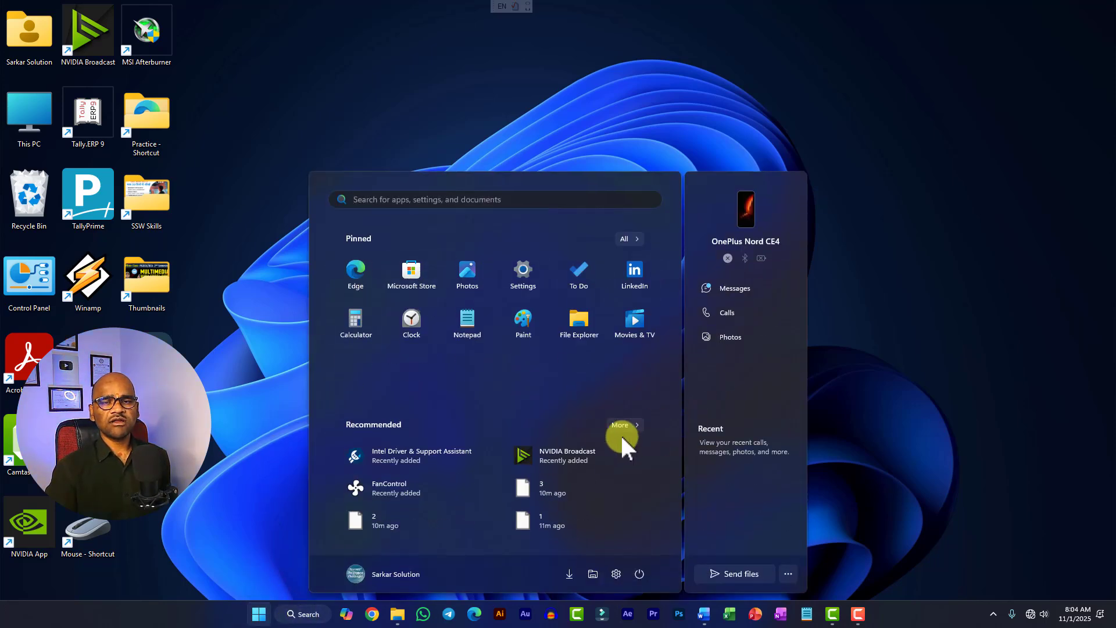
{"action": "key", "text": "super"}
{"action": "left_click", "coordinate": [257, 610]}
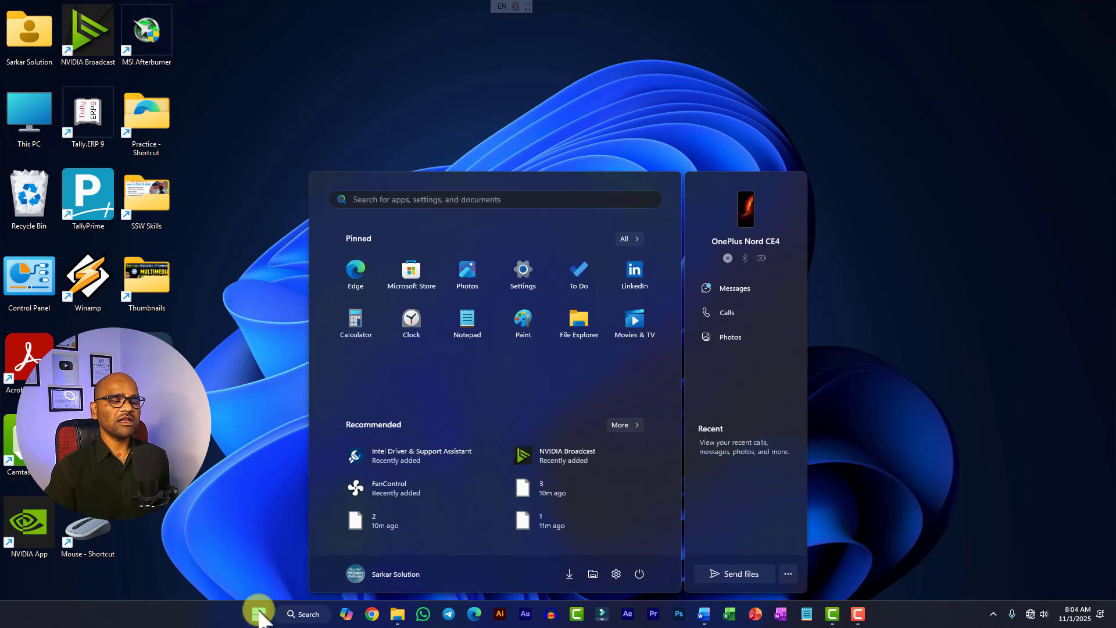
{"action": "left_click", "coordinate": [258, 614]}
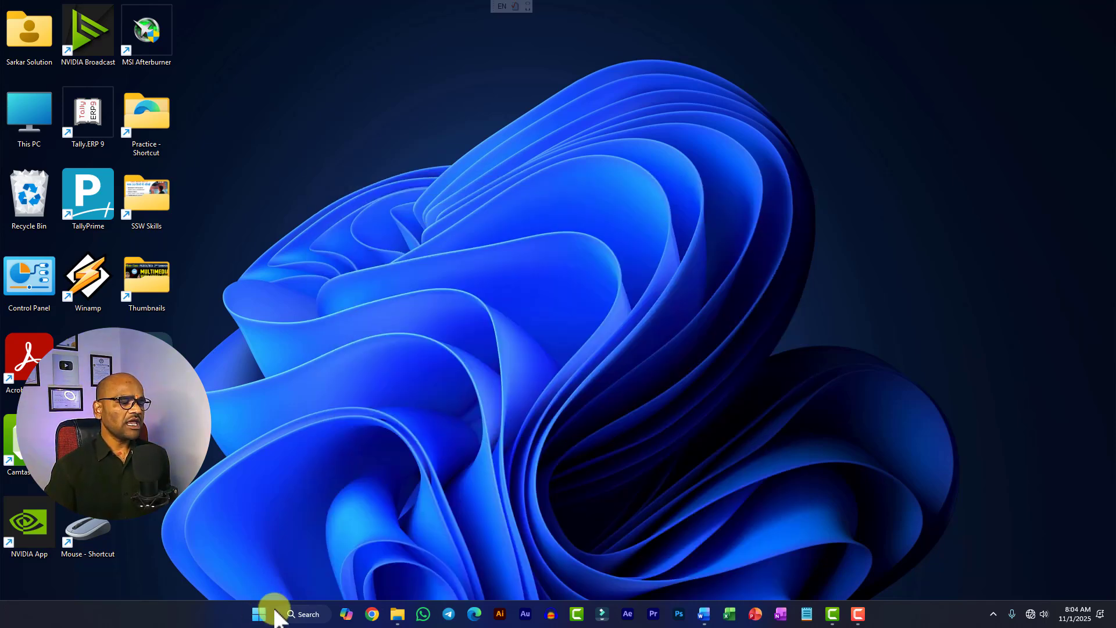
- View the Windows search panel, switch to the Start menu and return to the desktop
{"action": "left_click", "coordinate": [308, 615]}
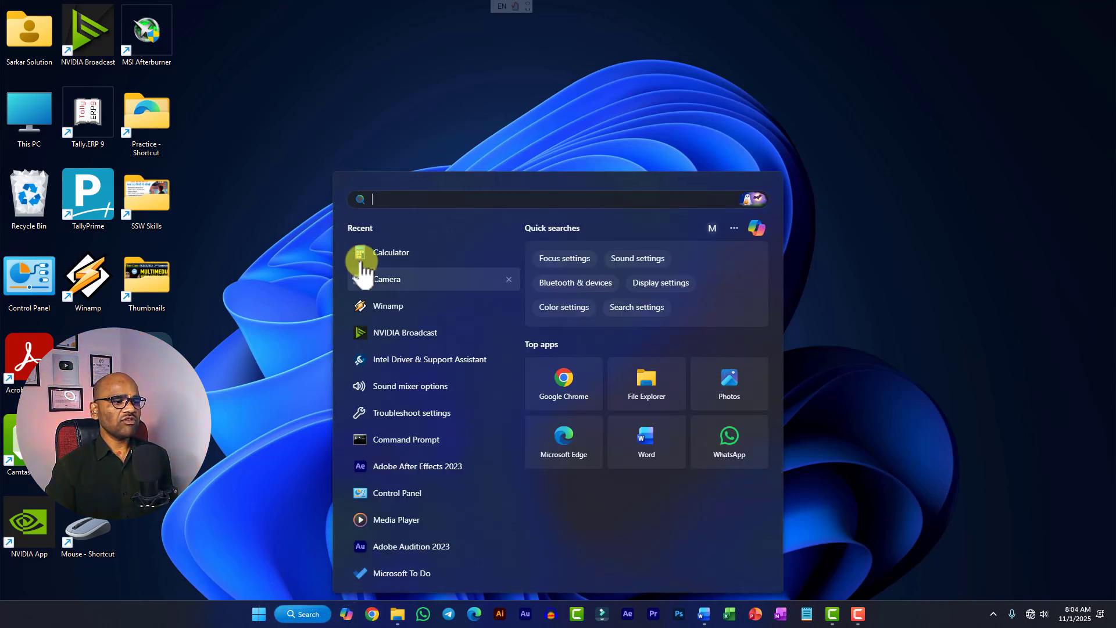
{"action": "left_click", "coordinate": [259, 614]}
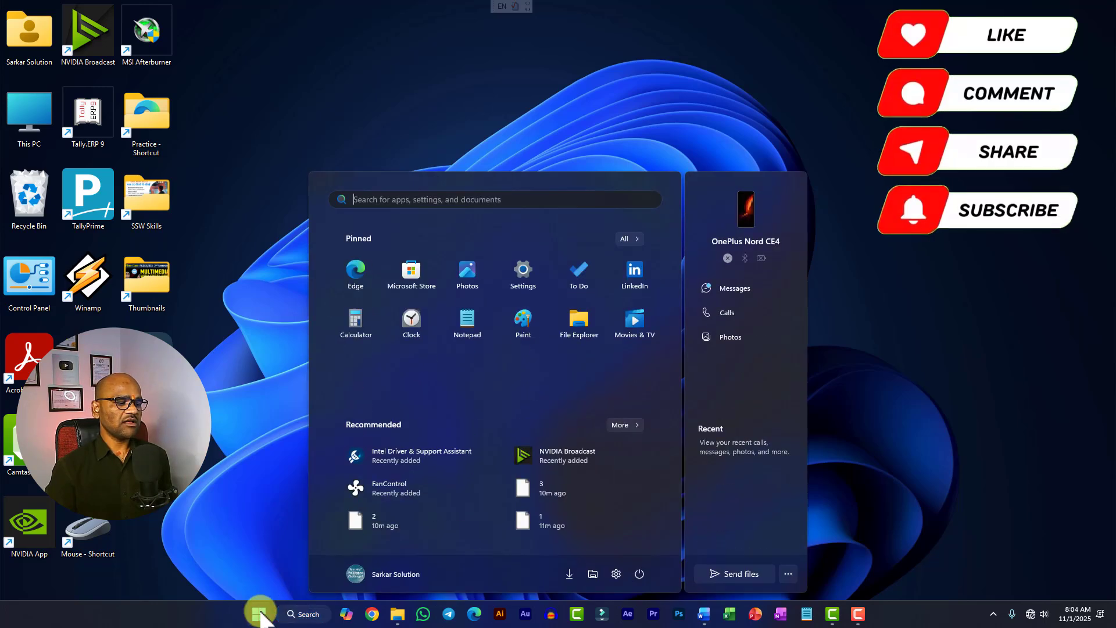
{"action": "left_click", "coordinate": [259, 614]}
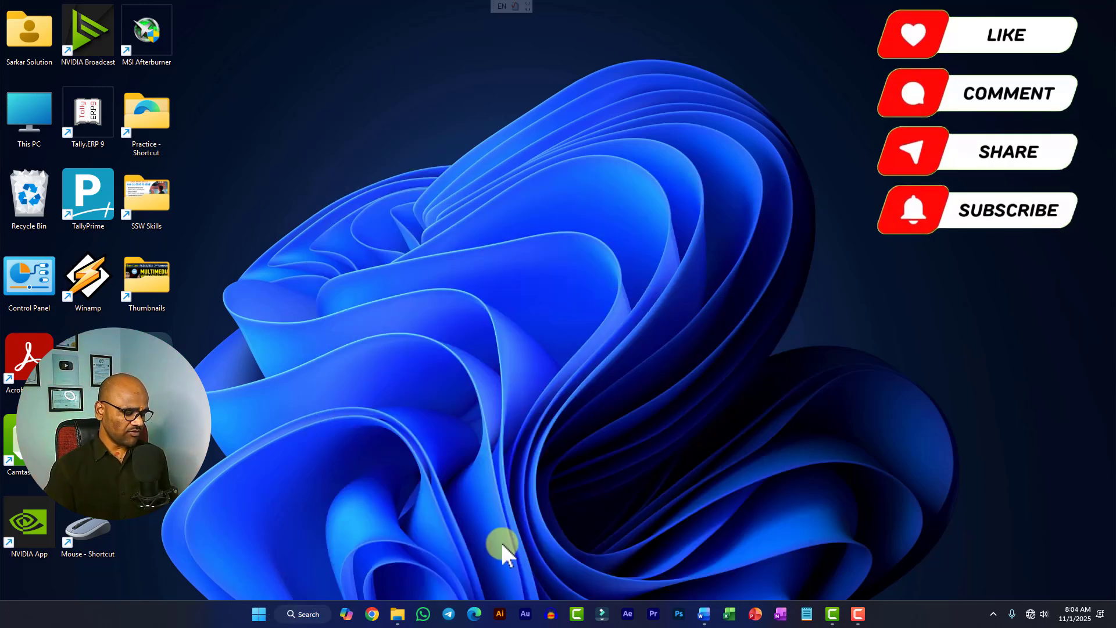
- Search Windows for "word" and launch the Word app
{"action": "key", "text": "super+s"}
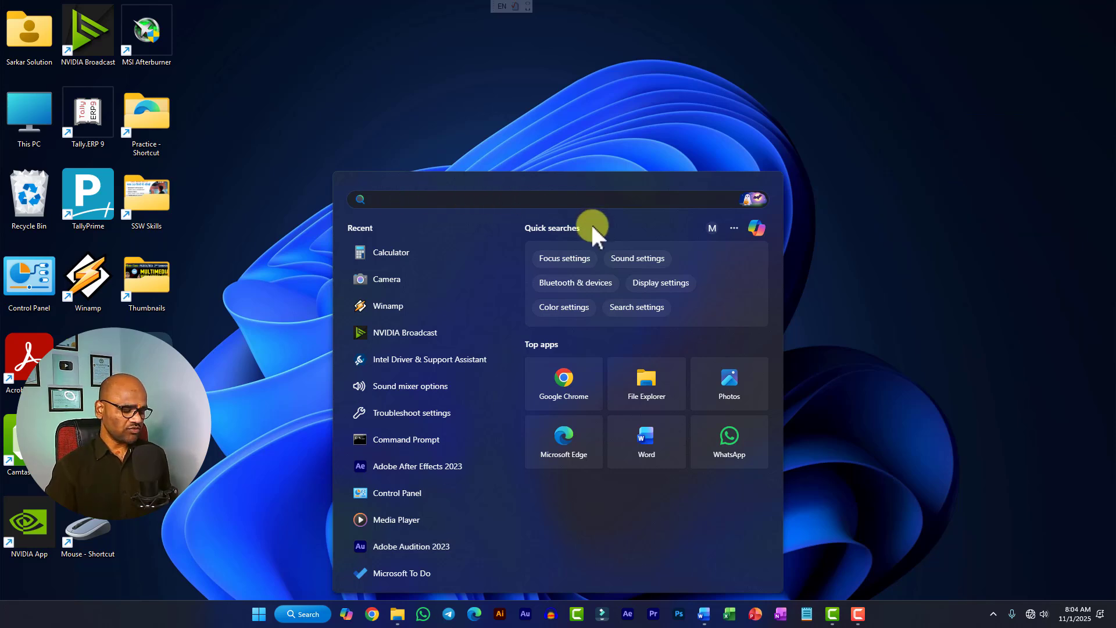
{"action": "type", "text": "word"}
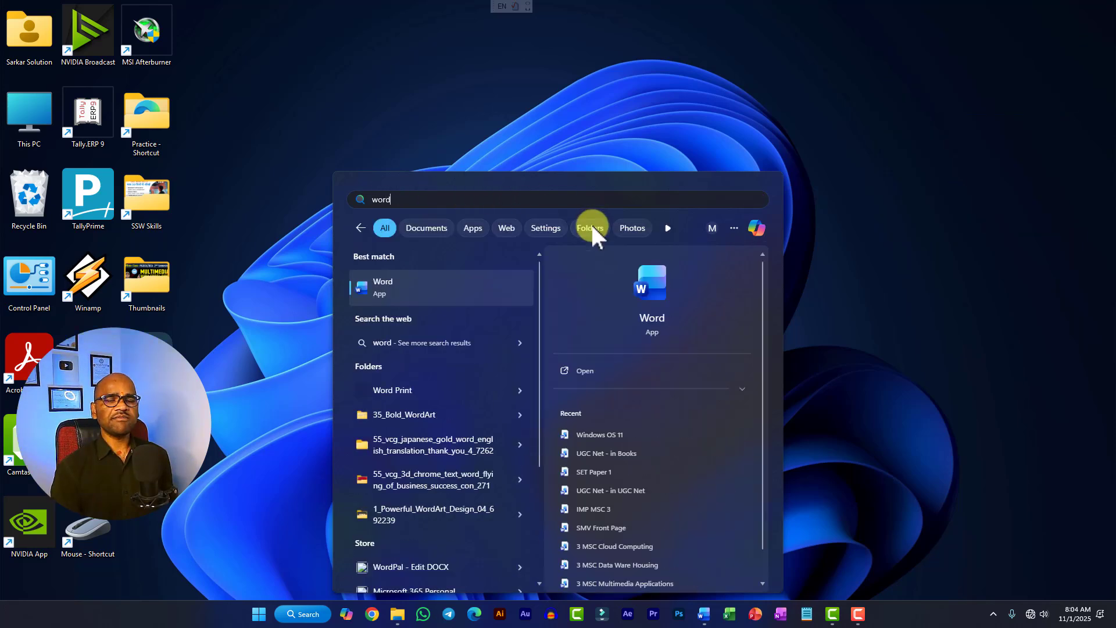
{"action": "key", "text": "Return"}
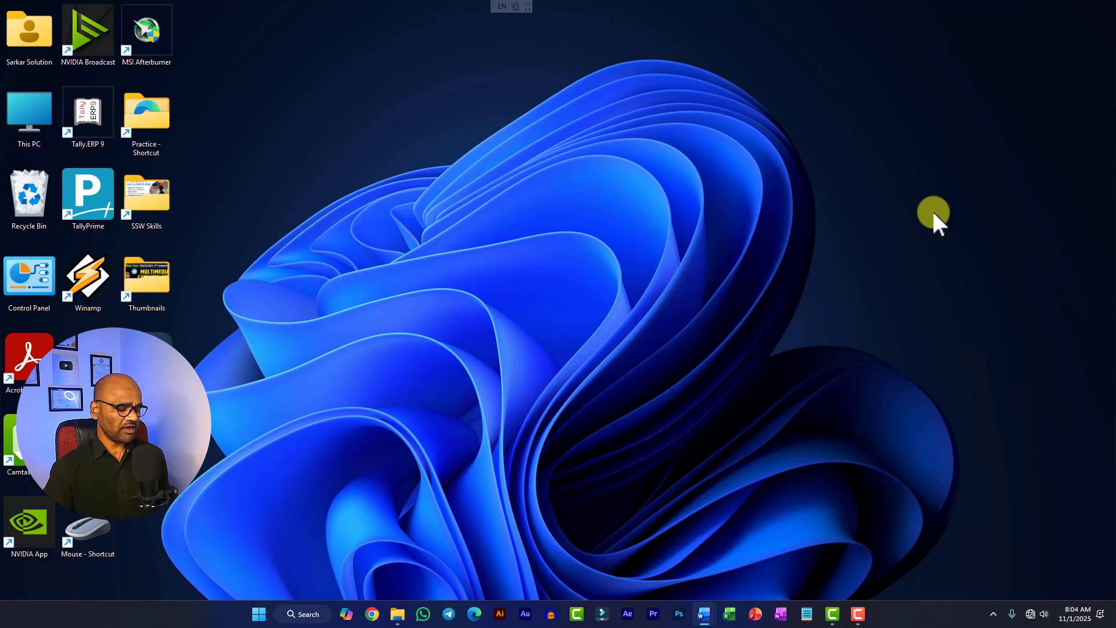
- Find Calculator with the Start menu search using "calcul", launch it and close its window
{"action": "left_click", "coordinate": [258, 614]}
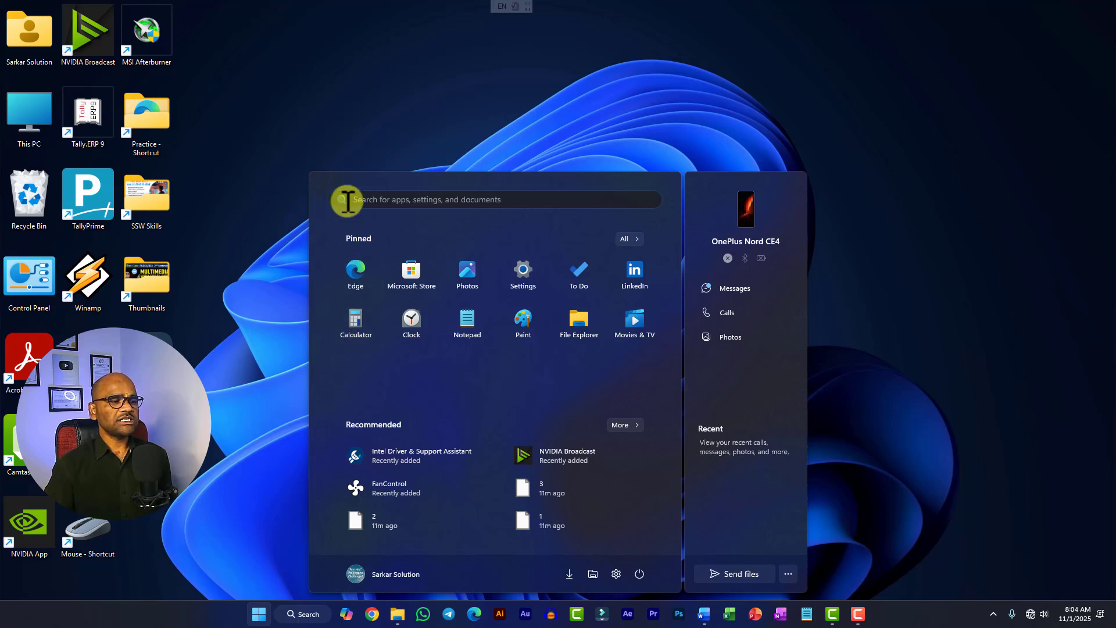
{"action": "left_click", "coordinate": [392, 197]}
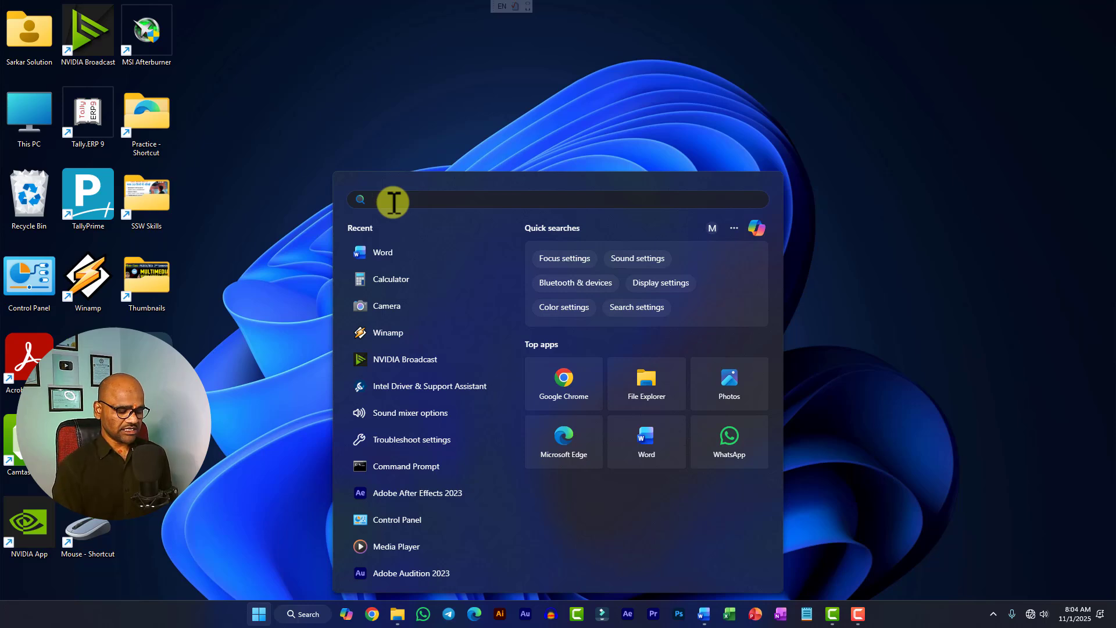
{"action": "type", "text": "calcul"}
{"action": "key", "text": "Return"}
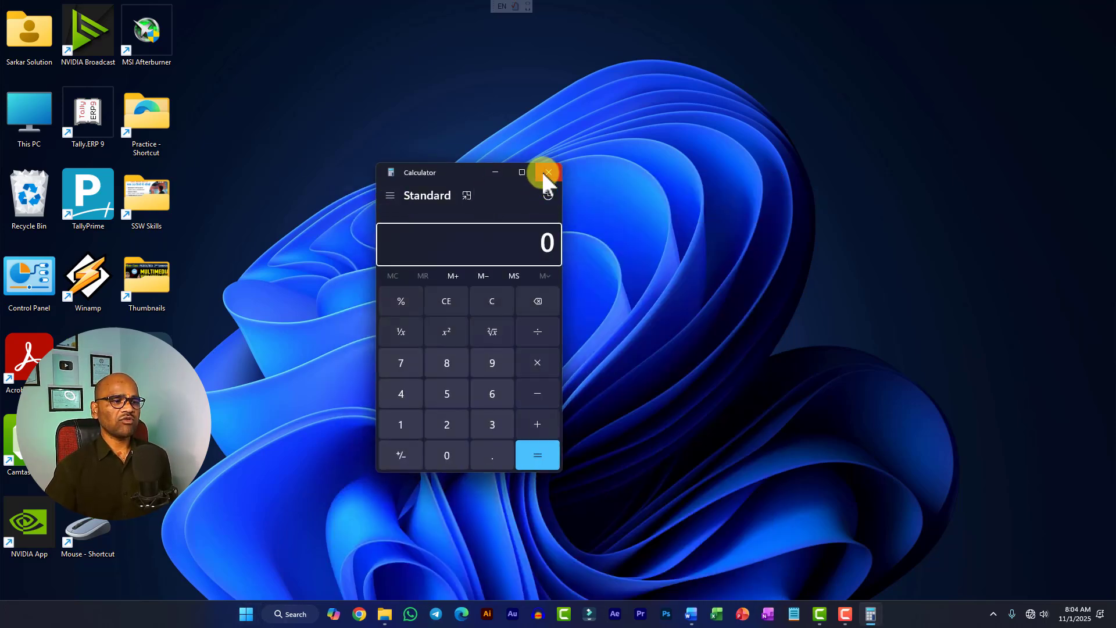
{"action": "left_click", "coordinate": [548, 172]}
- Search for "clock" from the Start menu, launch the Clock app and close its window
{"action": "left_click", "coordinate": [259, 614]}
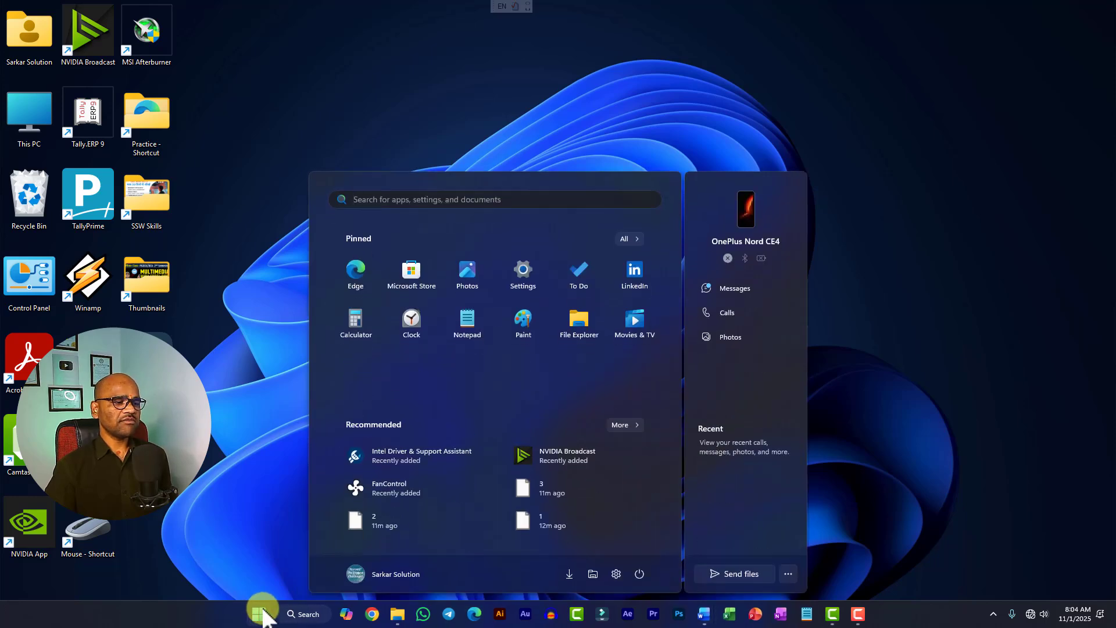
{"action": "left_click", "coordinate": [264, 615]}
{"action": "left_click", "coordinate": [260, 614]}
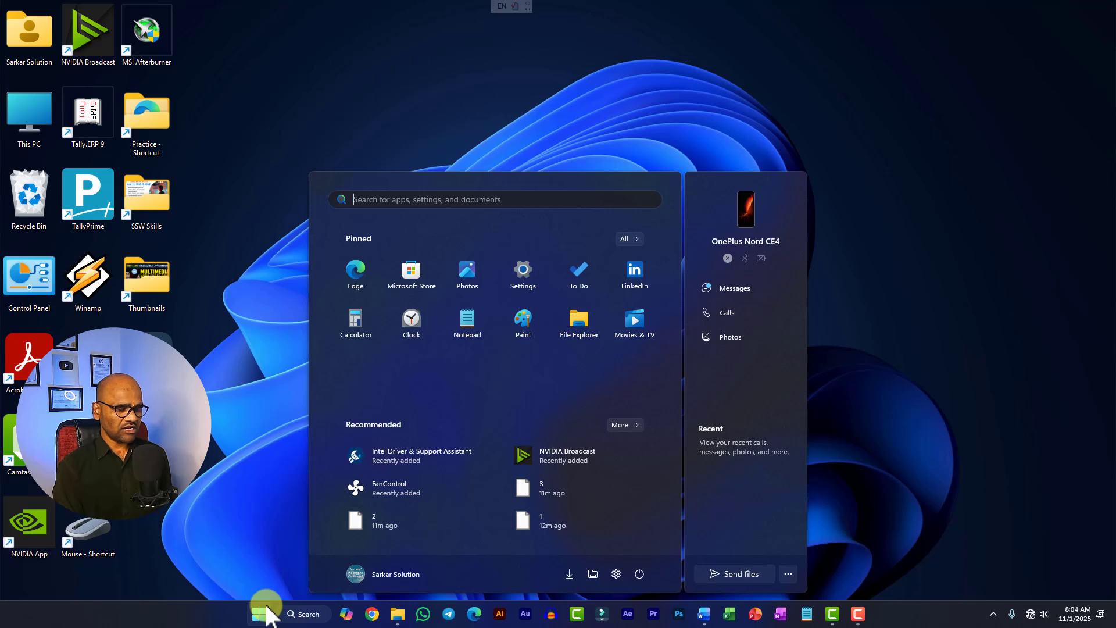
{"action": "type", "text": "clock"}
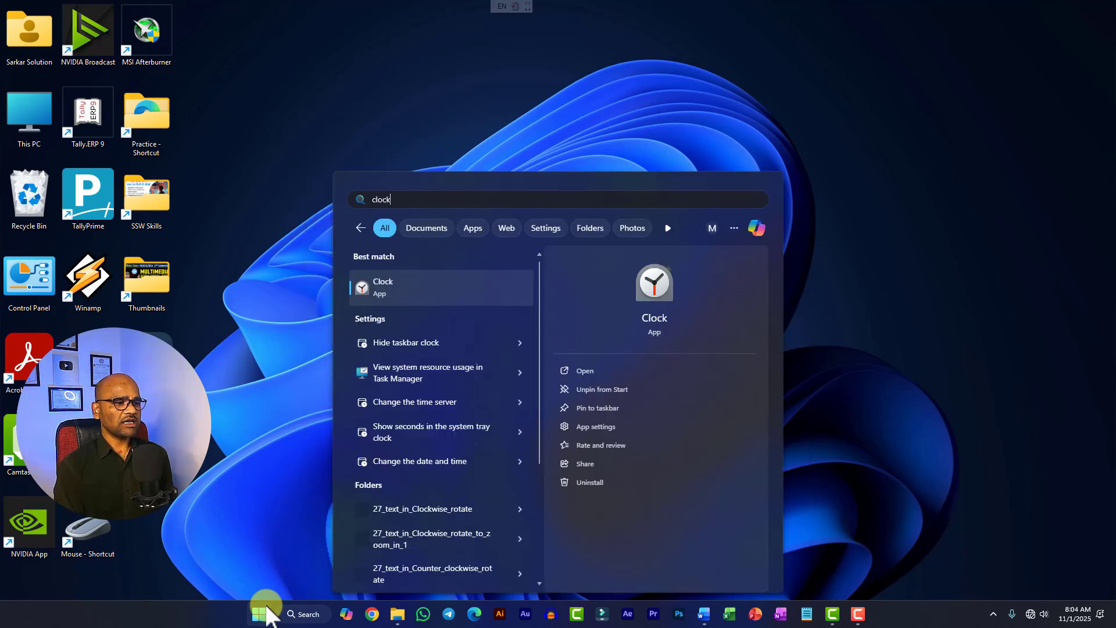
{"action": "key", "text": "Return"}
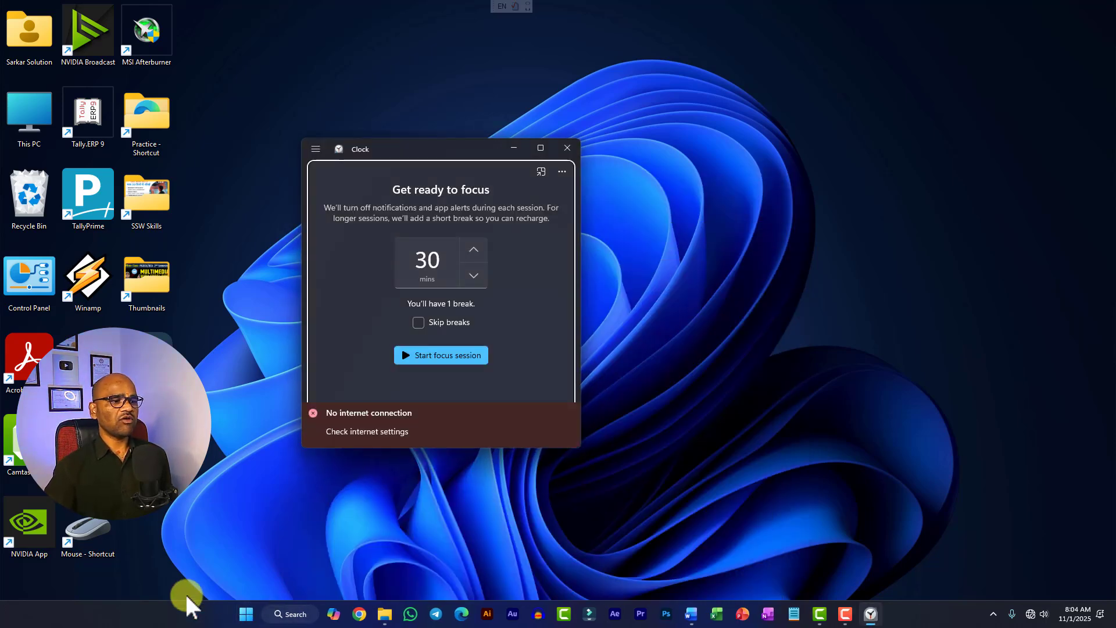
{"action": "left_click", "coordinate": [568, 148]}
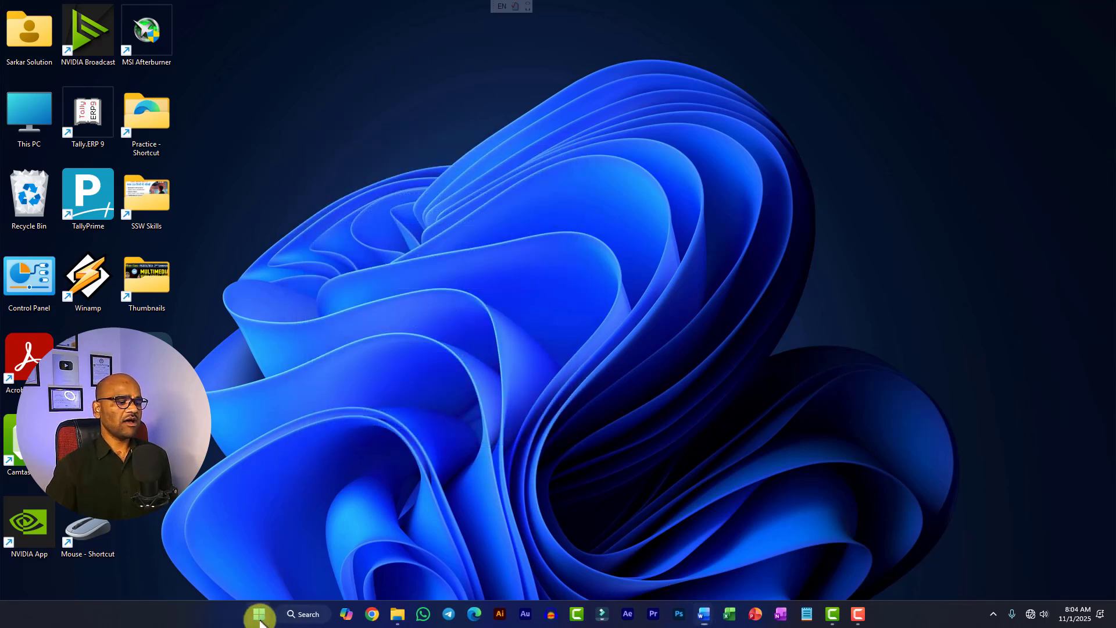
- Browse the Start menu's alphabetical list of all installed apps
{"action": "left_click", "coordinate": [259, 614]}
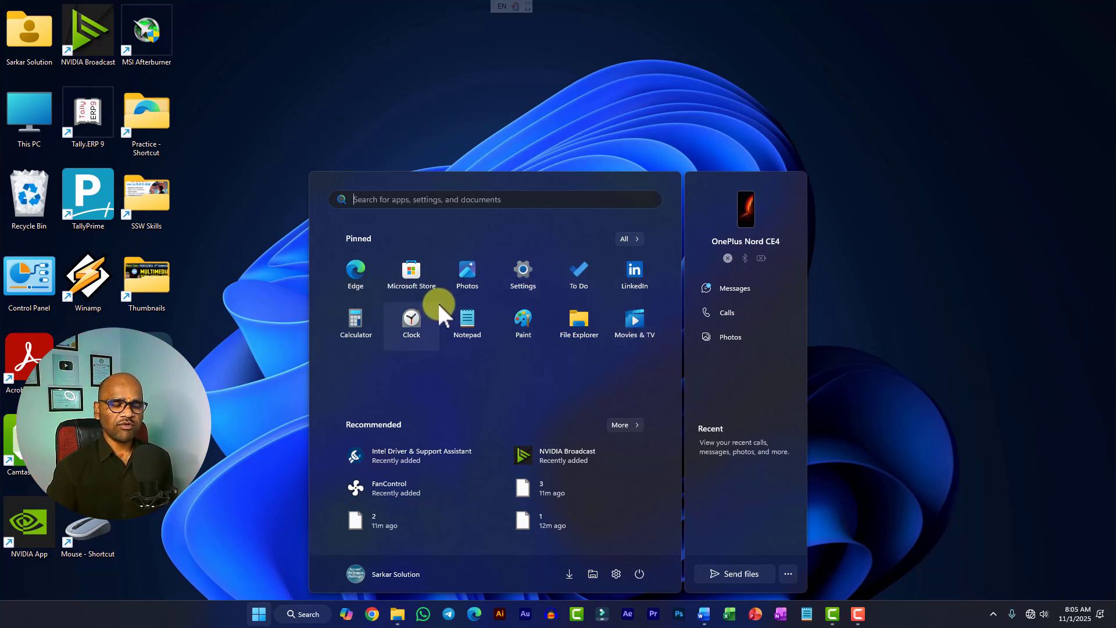
{"action": "left_click", "coordinate": [629, 239]}
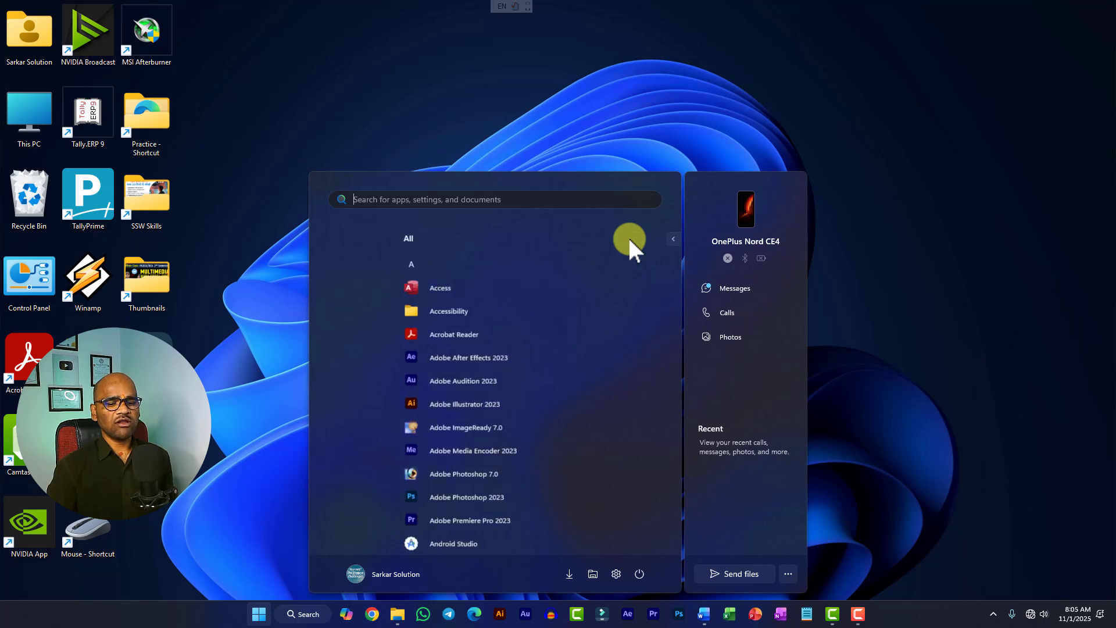
{"action": "scroll", "coordinate": [475, 376], "scroll_direction": "down", "scroll_amount": 20}
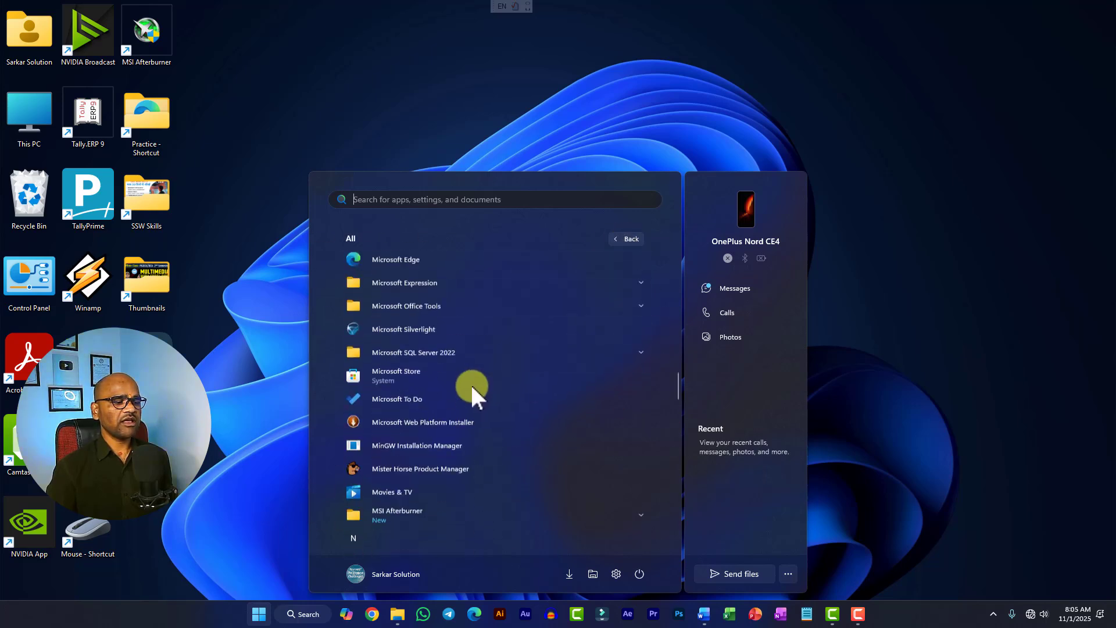
{"action": "scroll", "coordinate": [470, 384], "scroll_direction": "down", "scroll_amount": 12}
{"action": "scroll", "coordinate": [468, 392], "scroll_direction": "up", "scroll_amount": 10}
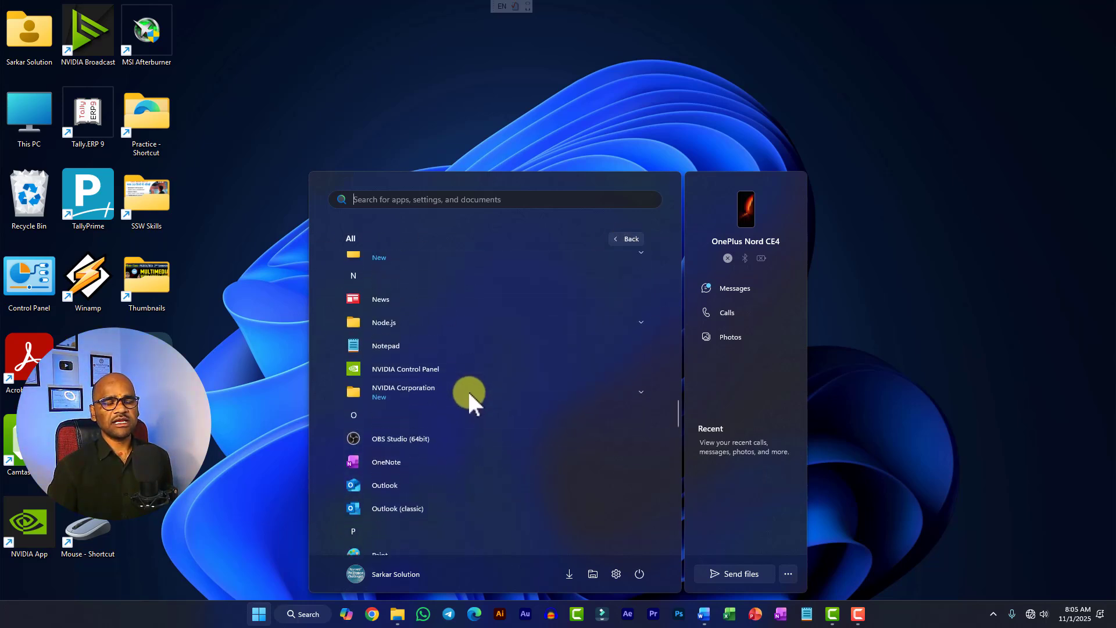
{"action": "scroll", "coordinate": [468, 390], "scroll_direction": "up", "scroll_amount": 20}
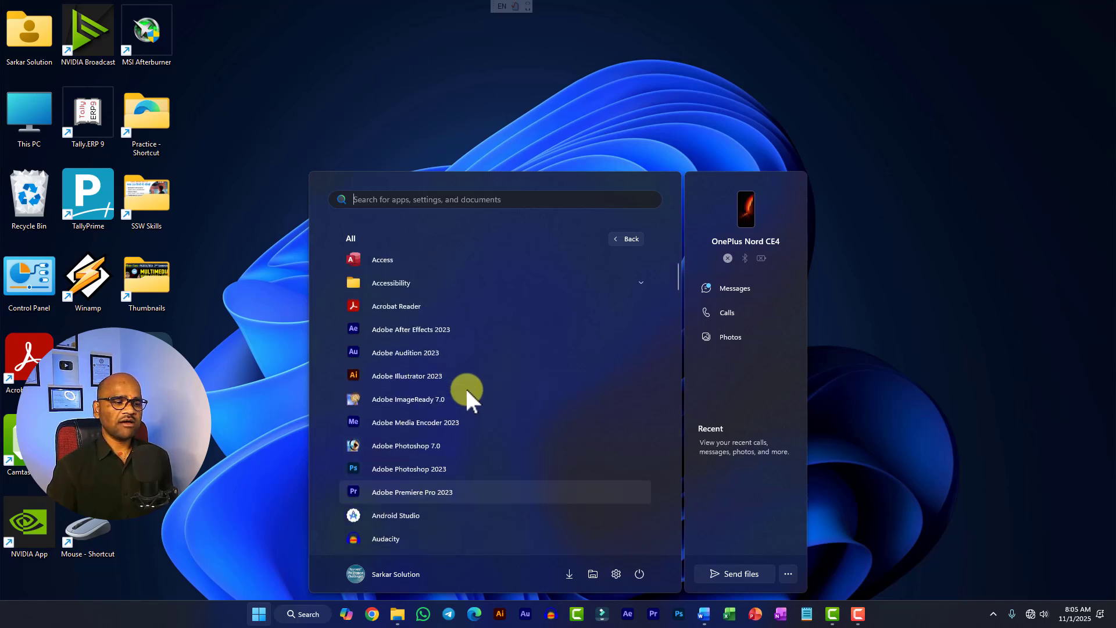
{"action": "scroll", "coordinate": [441, 372], "scroll_direction": "down", "scroll_amount": 5}
{"action": "scroll", "coordinate": [442, 375], "scroll_direction": "up", "scroll_amount": 6}
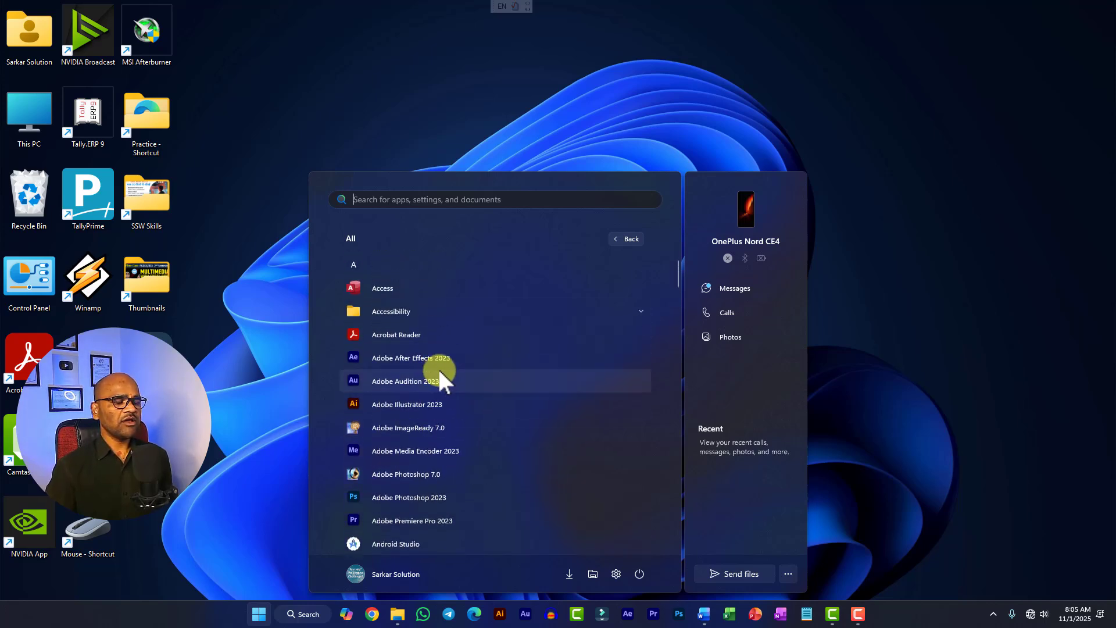
{"action": "scroll", "coordinate": [440, 372], "scroll_direction": "down", "scroll_amount": 20}
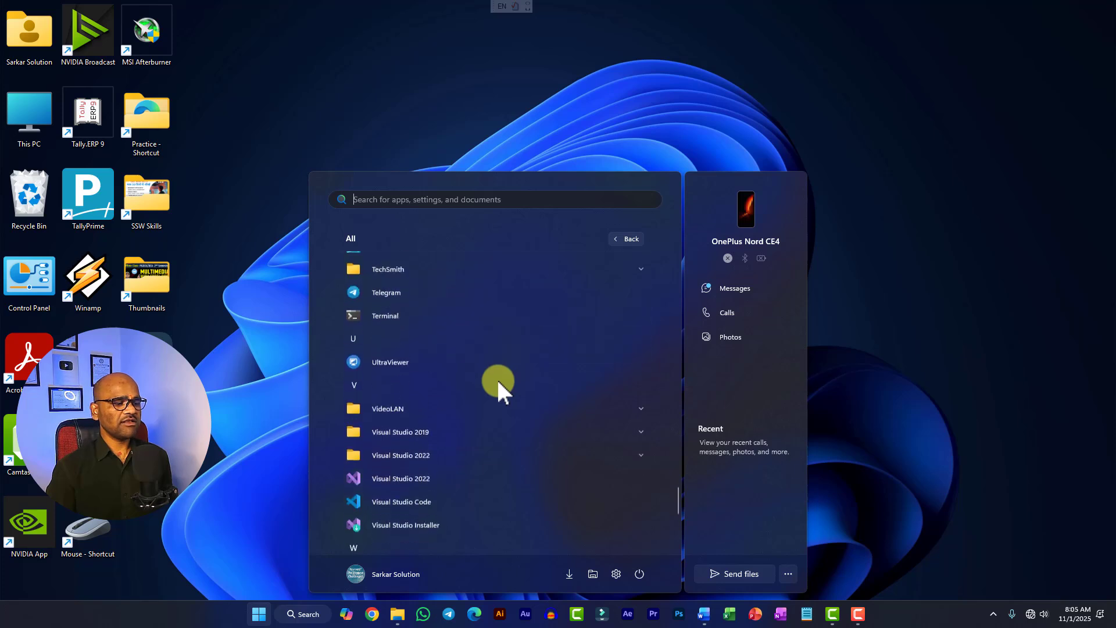
{"action": "scroll", "coordinate": [495, 381], "scroll_direction": "up", "scroll_amount": 10}
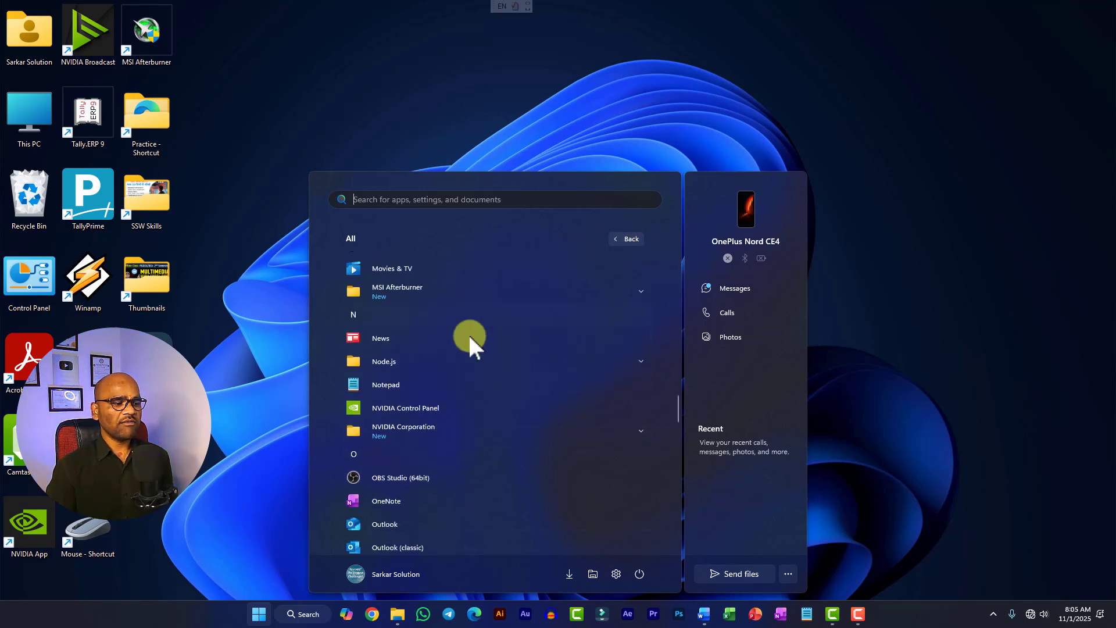
{"action": "scroll", "coordinate": [392, 388], "scroll_direction": "up", "scroll_amount": 4}
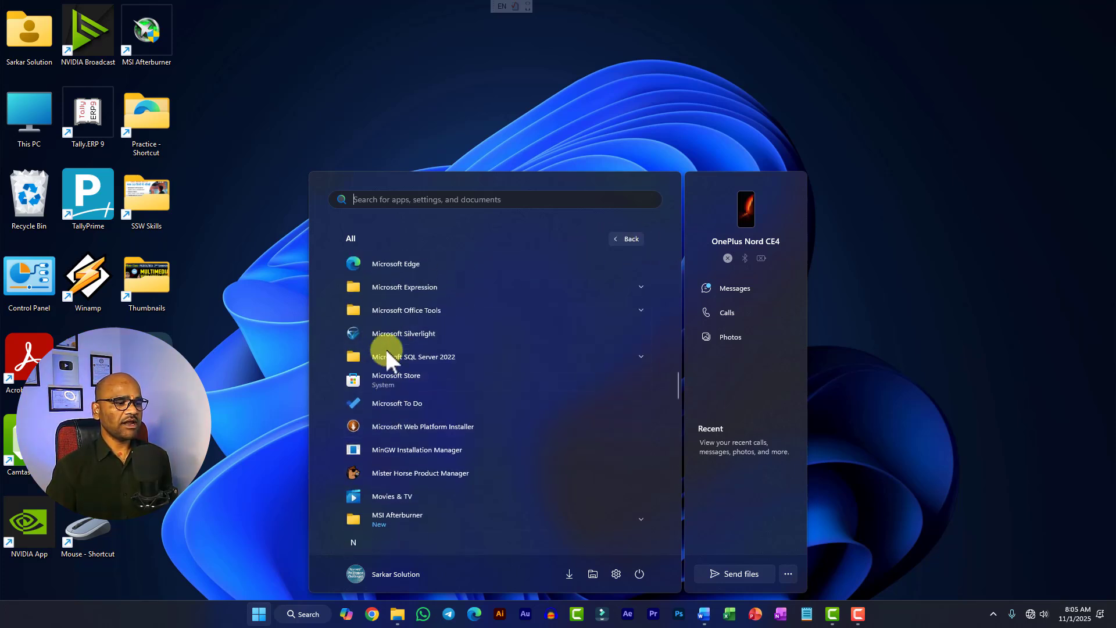
{"action": "scroll", "coordinate": [391, 355], "scroll_direction": "down", "scroll_amount": 3}
{"action": "scroll", "coordinate": [395, 360], "scroll_direction": "up", "scroll_amount": 3}
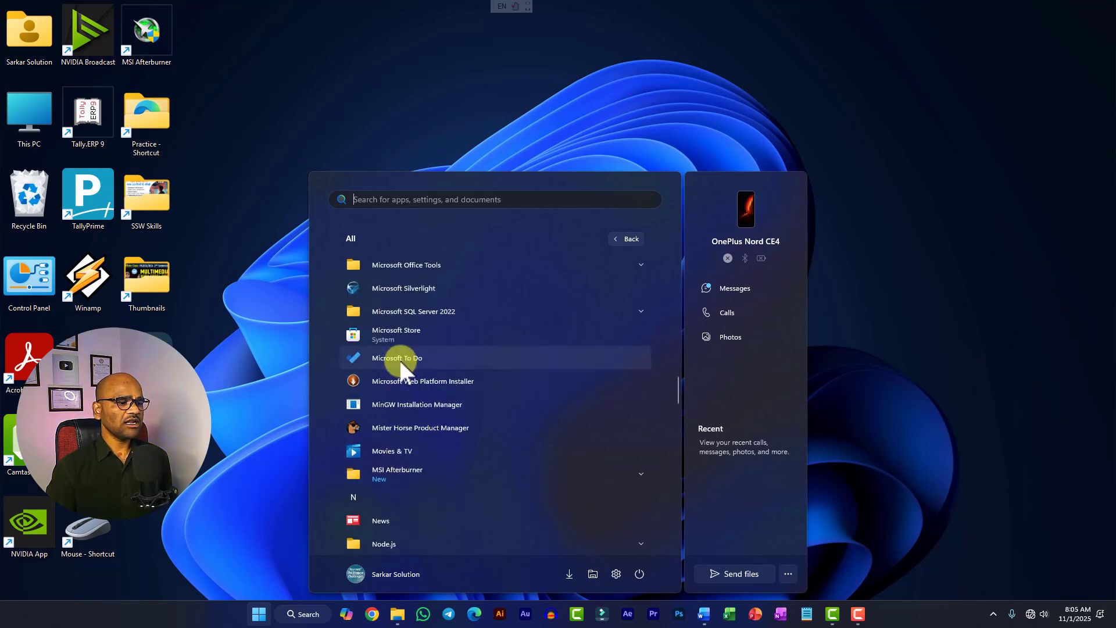
- View the context options for Microsoft To Do in the all-apps list, dismiss them and launch the app
{"action": "right_click", "coordinate": [400, 359]}
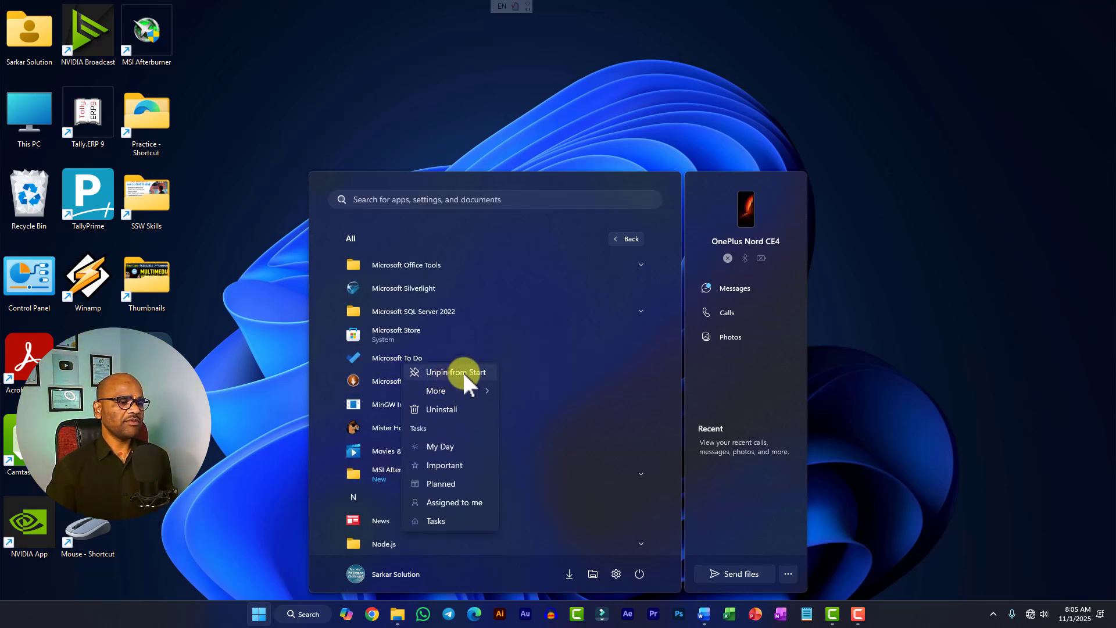
{"action": "mouse_move", "coordinate": [460, 387]}
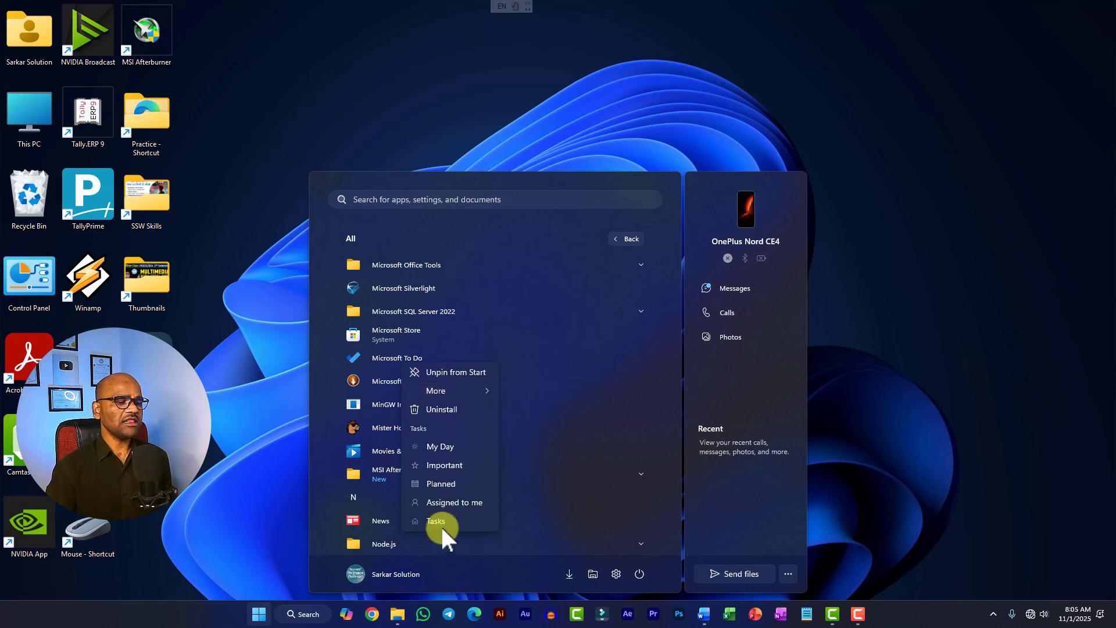
{"action": "key", "text": "Escape"}
{"action": "left_click", "coordinate": [379, 355]}
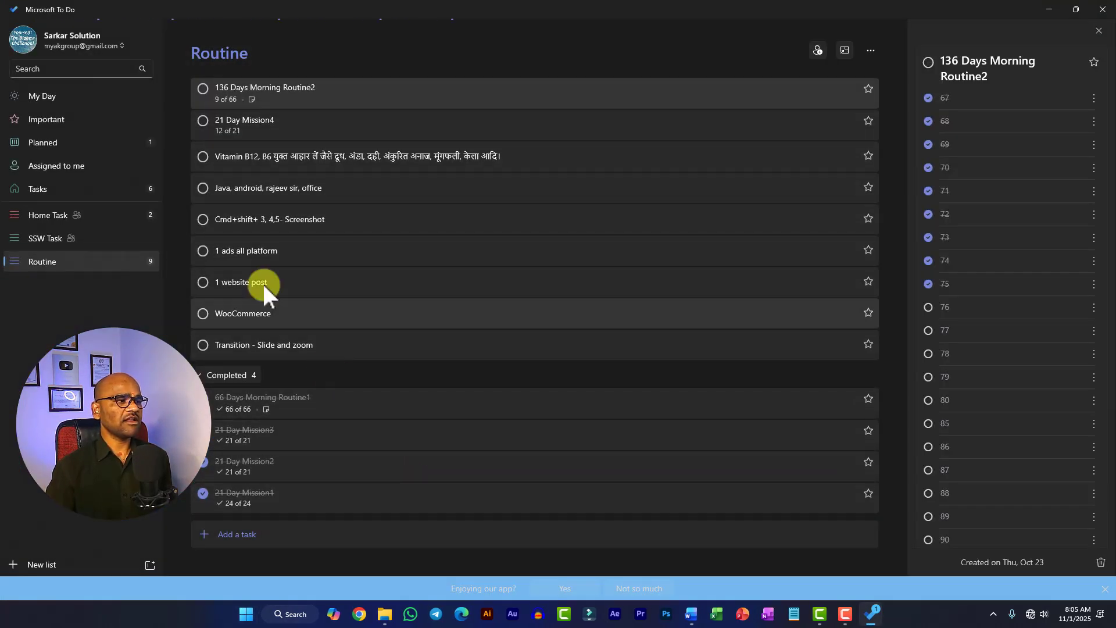
- In the Routine list, complete step 76 of 136 Days Morning Routine2 and step 13 of 21 Day Mission4, and close To Do
{"action": "left_click", "coordinate": [282, 99]}
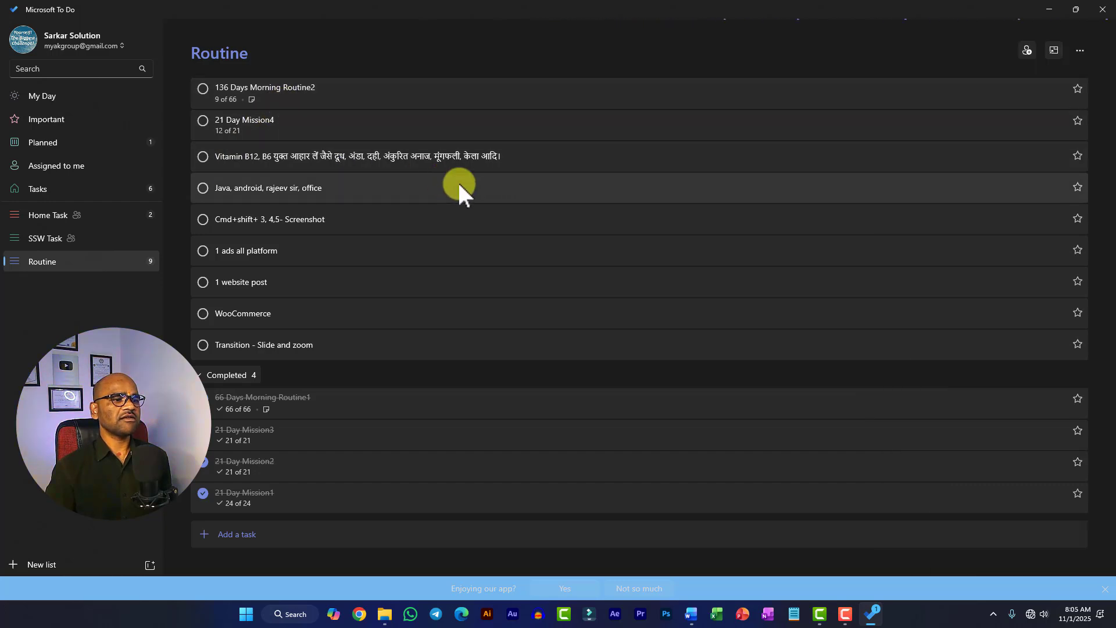
{"action": "left_click", "coordinate": [285, 95]}
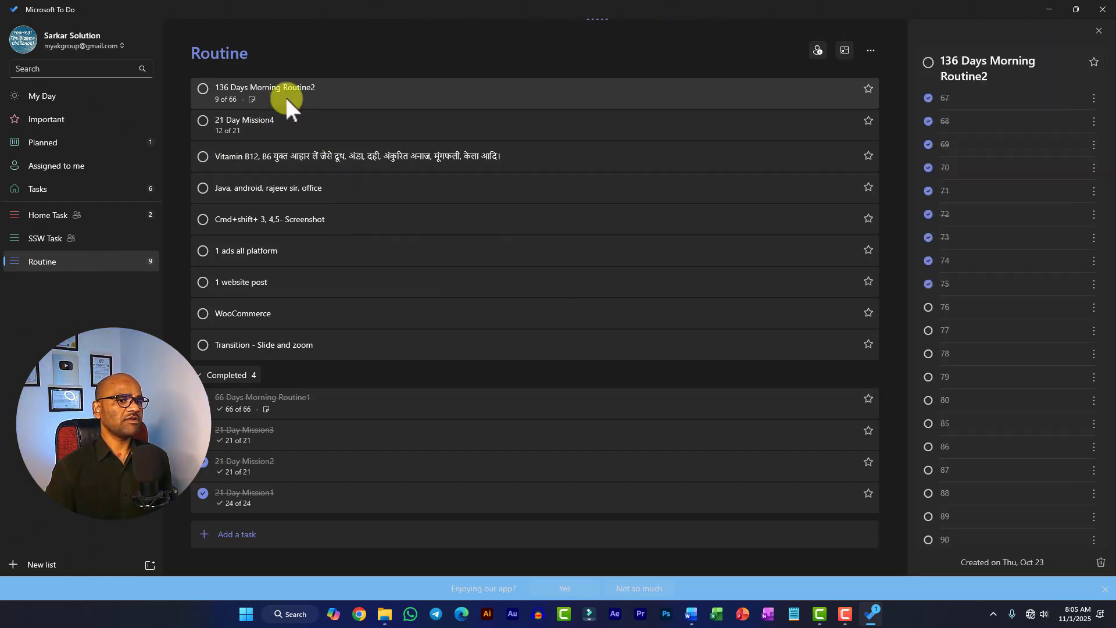
{"action": "left_click", "coordinate": [929, 307]}
{"action": "left_click", "coordinate": [259, 127]}
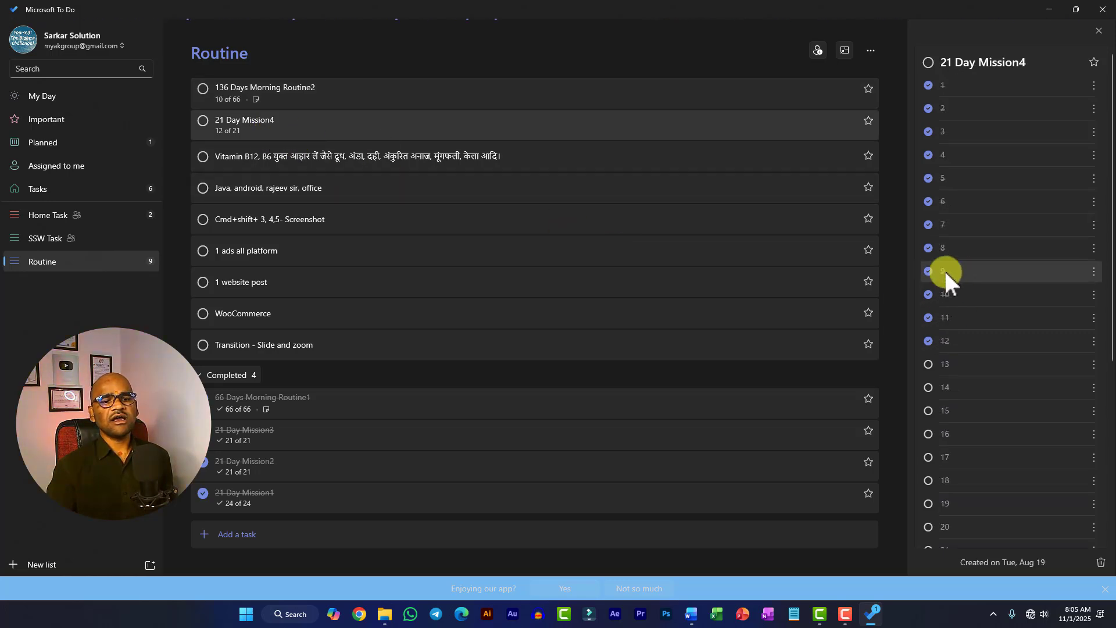
{"action": "left_click", "coordinate": [929, 364]}
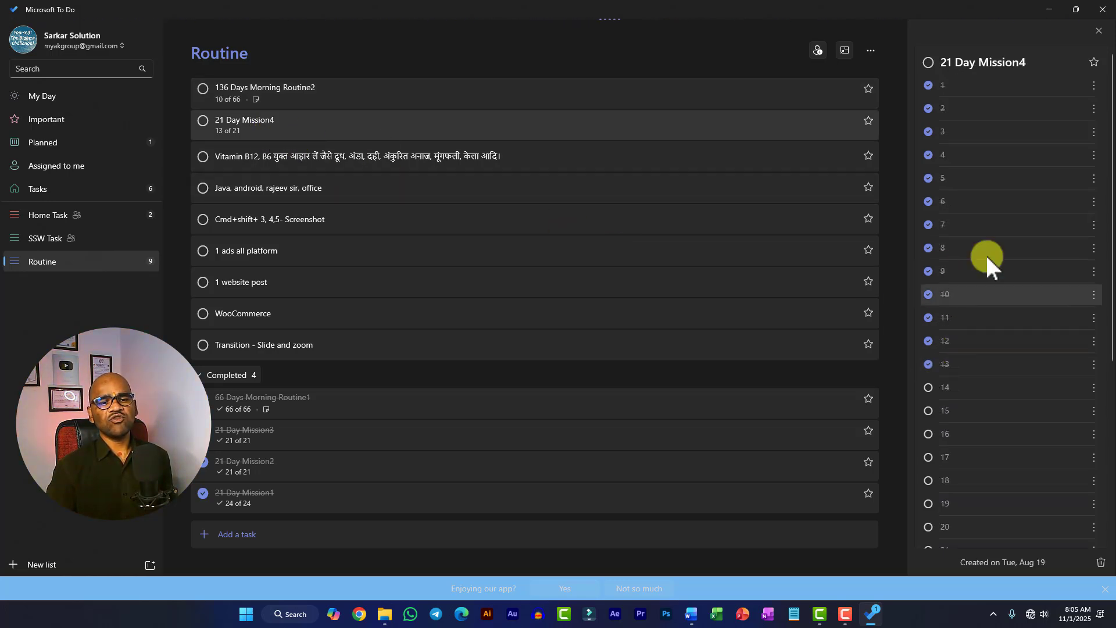
{"action": "left_click", "coordinate": [1103, 10]}
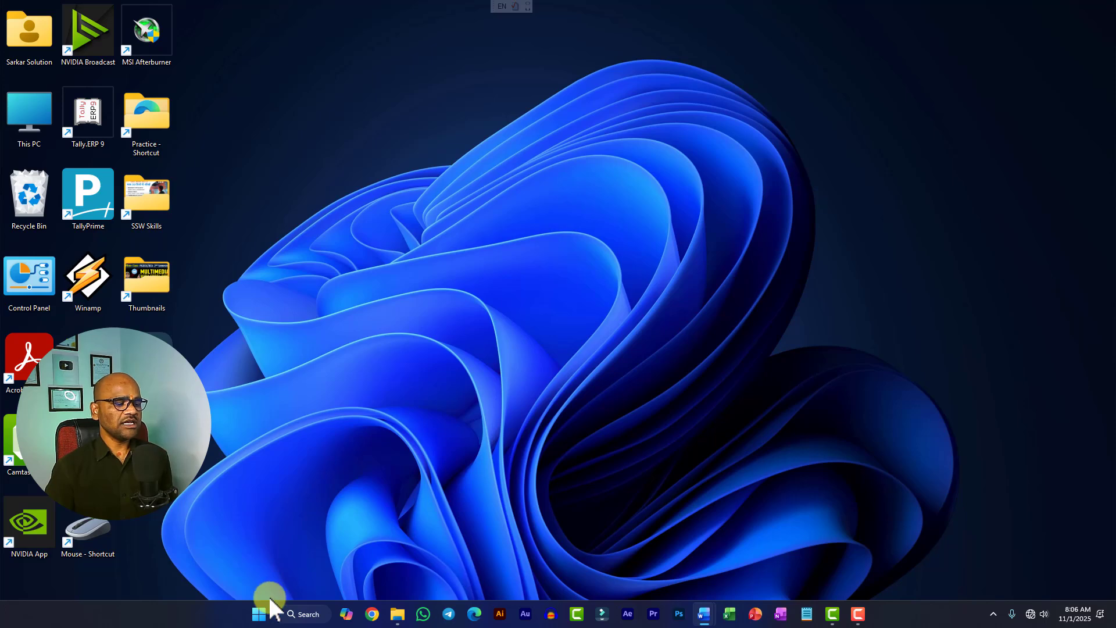
- View the user account entry in the Start menu and return to the desktop
{"action": "left_click", "coordinate": [259, 614]}
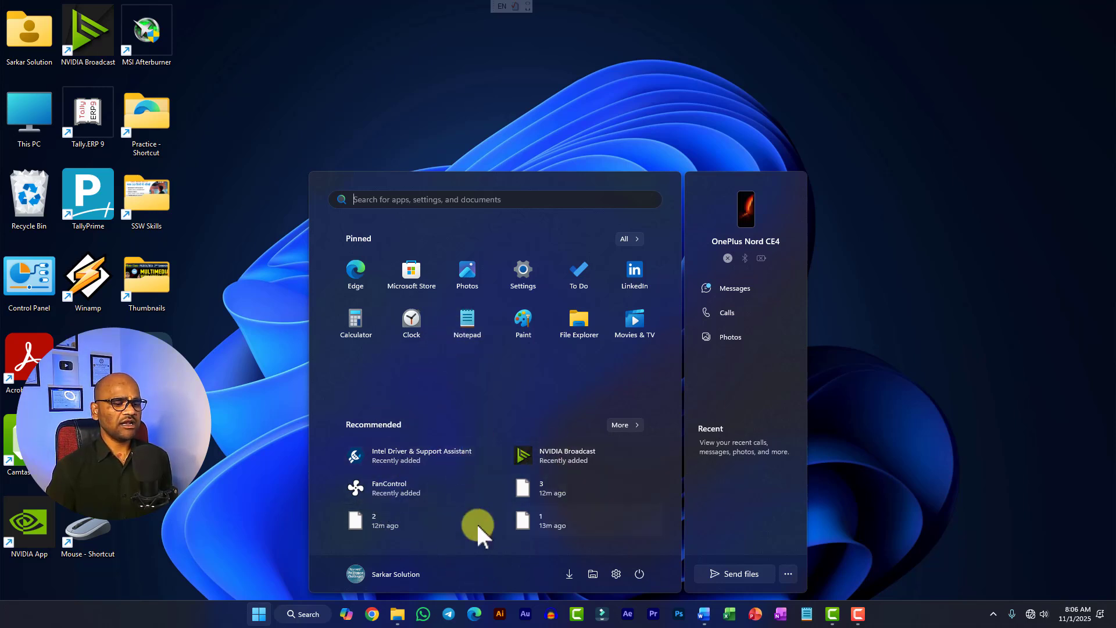
{"action": "left_click", "coordinate": [352, 571]}
{"action": "left_click", "coordinate": [352, 570]}
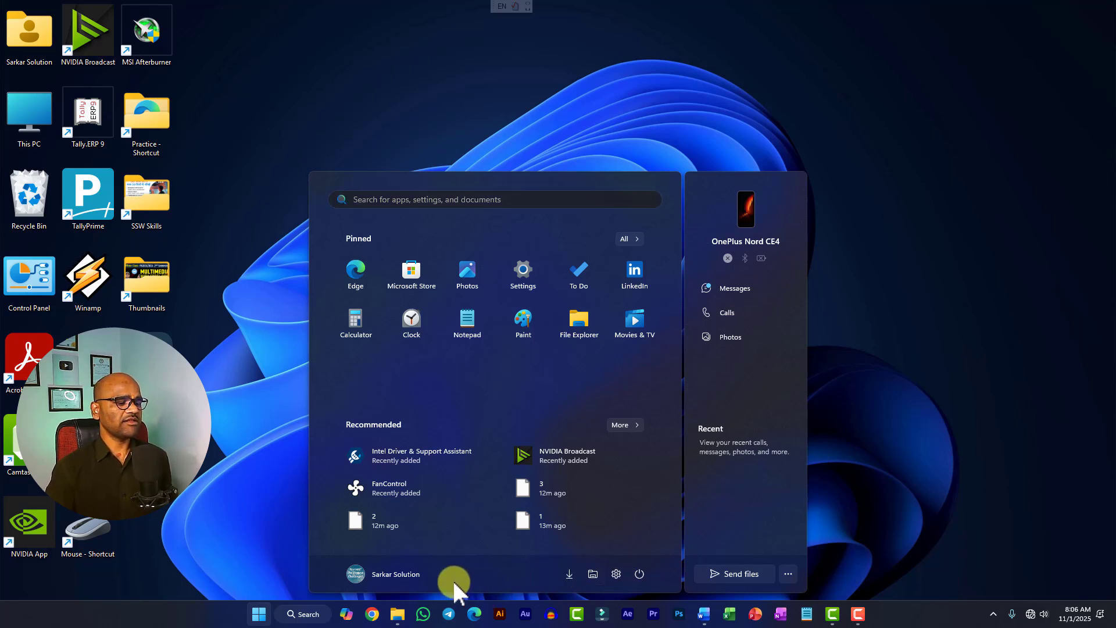
{"action": "left_click", "coordinate": [201, 610]}
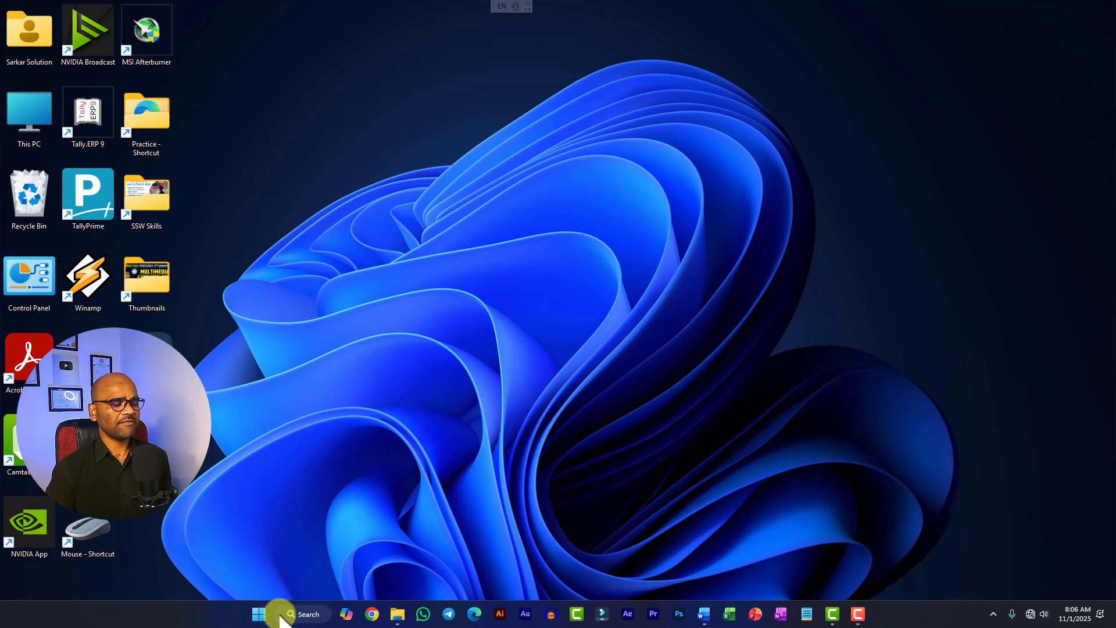
- Show and dismiss the Start menu, and bring up the Windows search panel with its recent items
{"action": "left_click", "coordinate": [259, 615]}
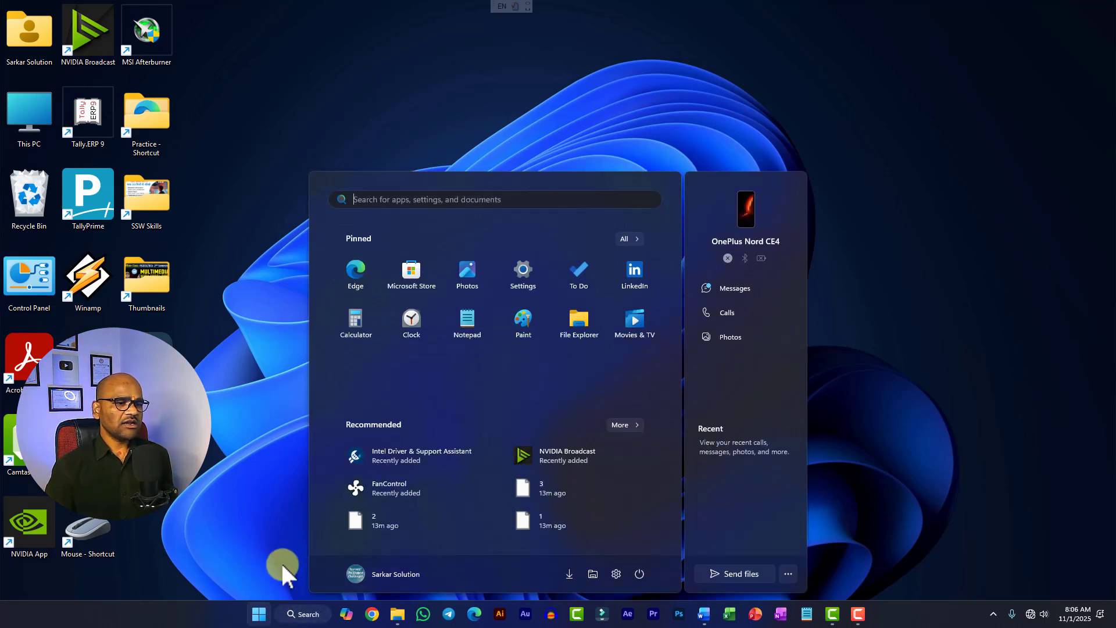
{"action": "left_click", "coordinate": [257, 611]}
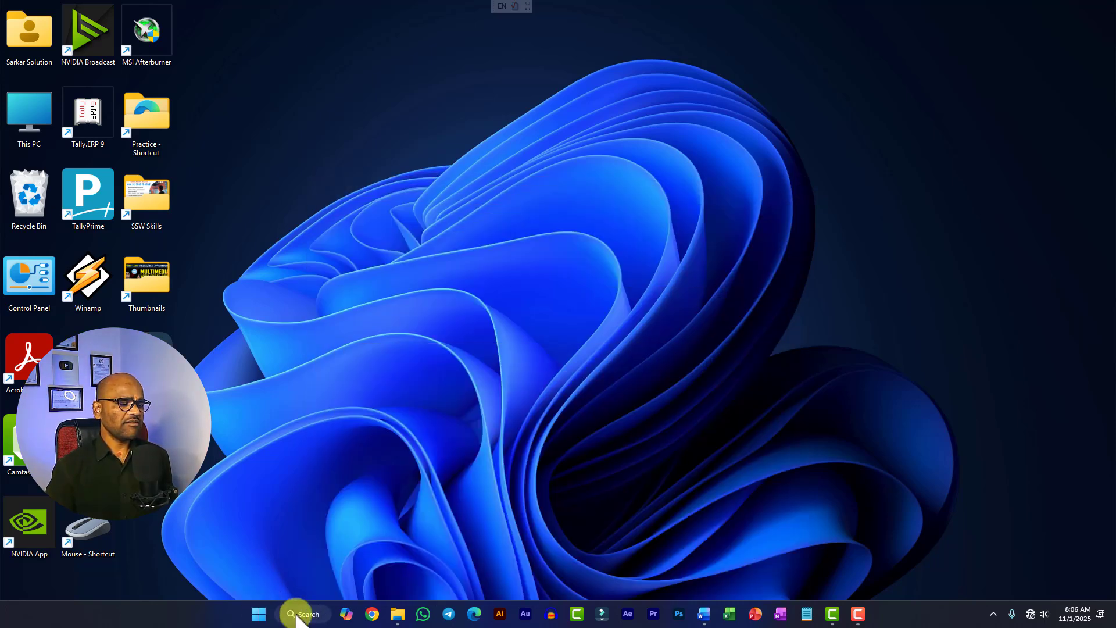
{"action": "left_click", "coordinate": [297, 616]}
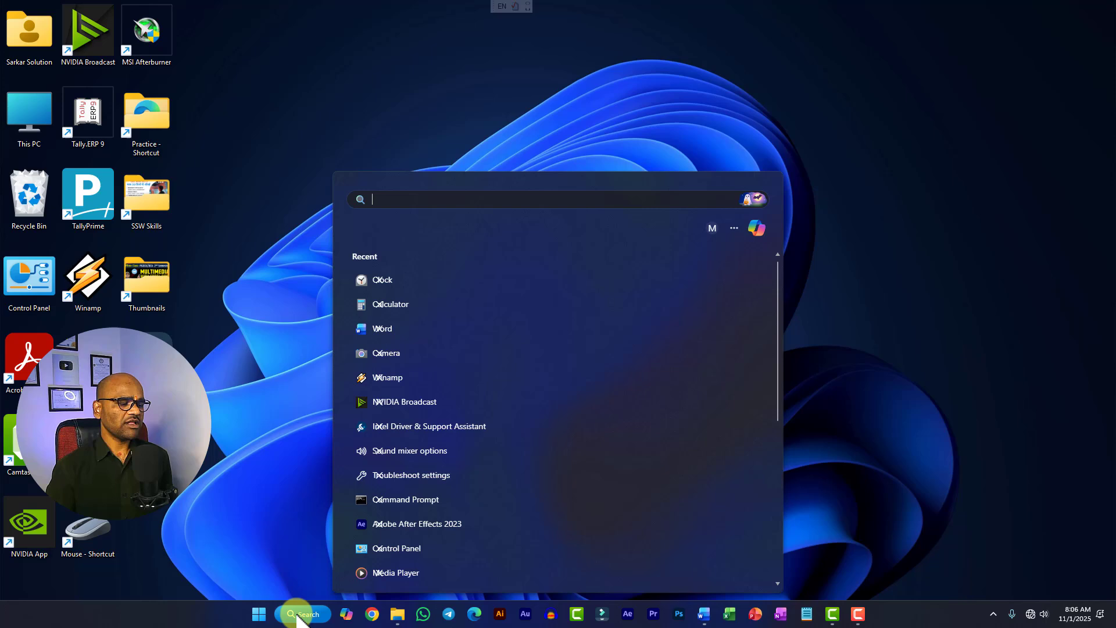
- Show the search panel through the Start menu's search box and the taskbar search, dismiss it and bring it up again
{"action": "left_click", "coordinate": [259, 613]}
{"action": "left_click", "coordinate": [411, 196]}
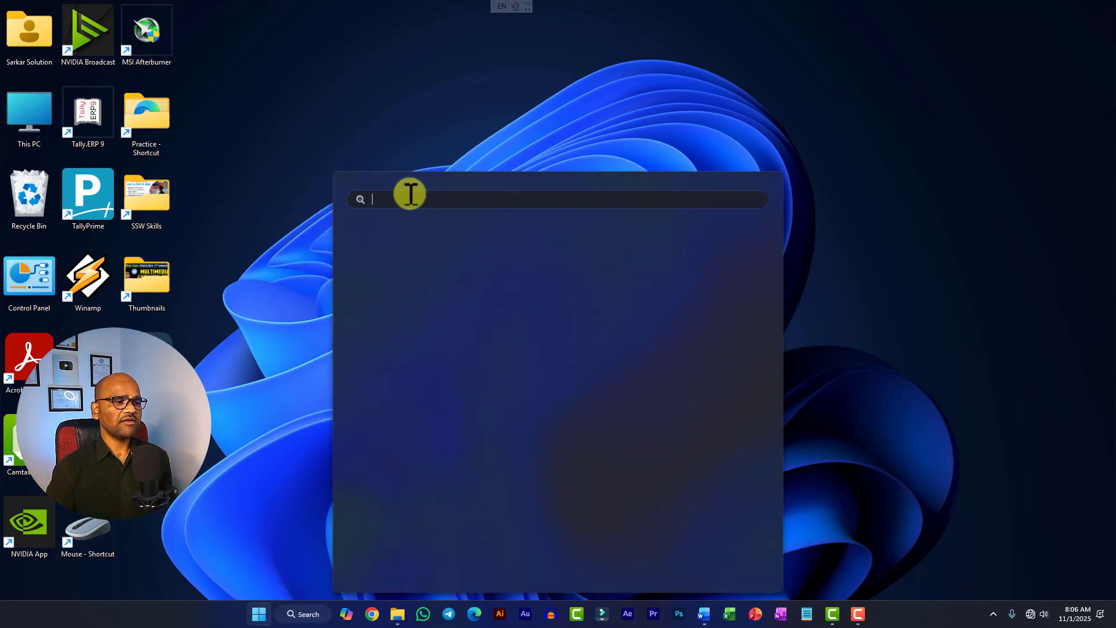
{"action": "left_click", "coordinate": [299, 611]}
{"action": "left_click", "coordinate": [259, 395]}
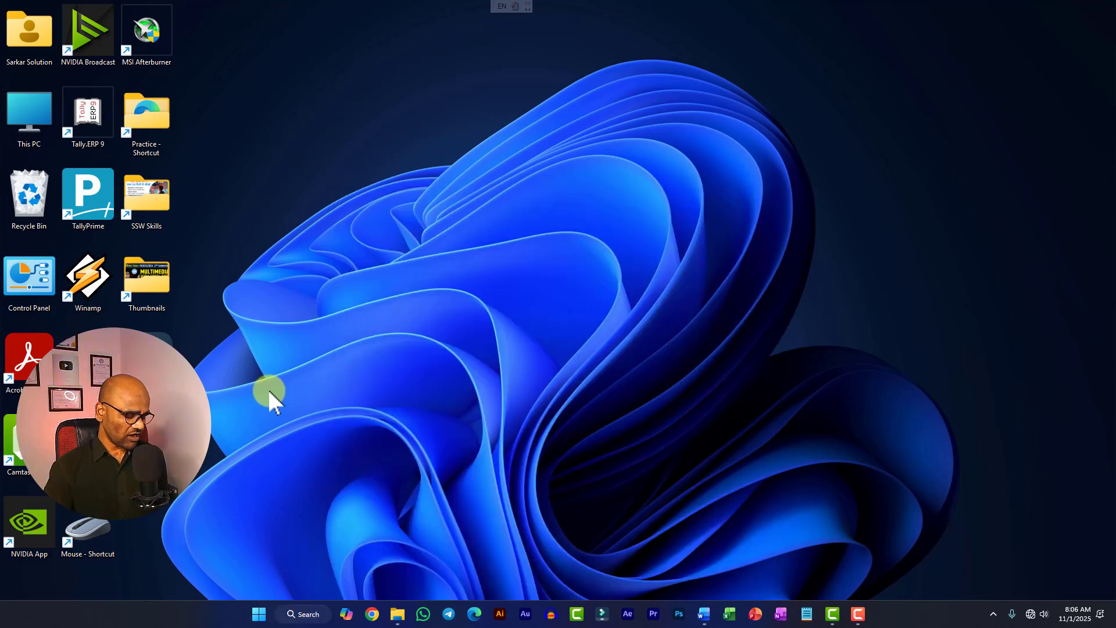
{"action": "key", "text": "super+s"}
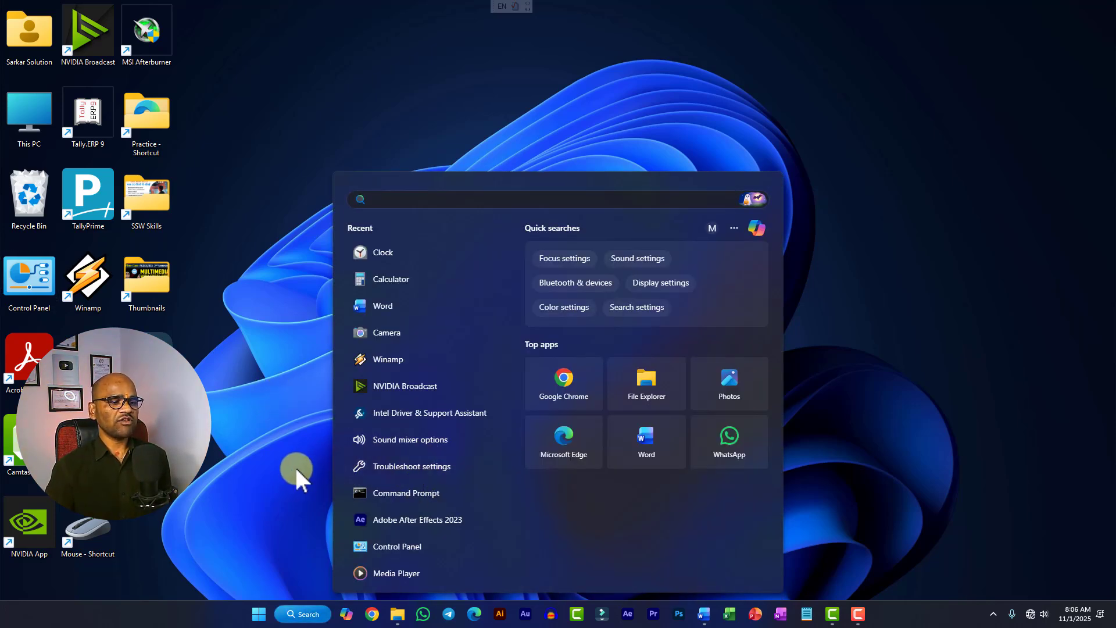
- Look through the full Recommended list of recently added apps and files in the Start menu, and close it
{"action": "left_click", "coordinate": [261, 610]}
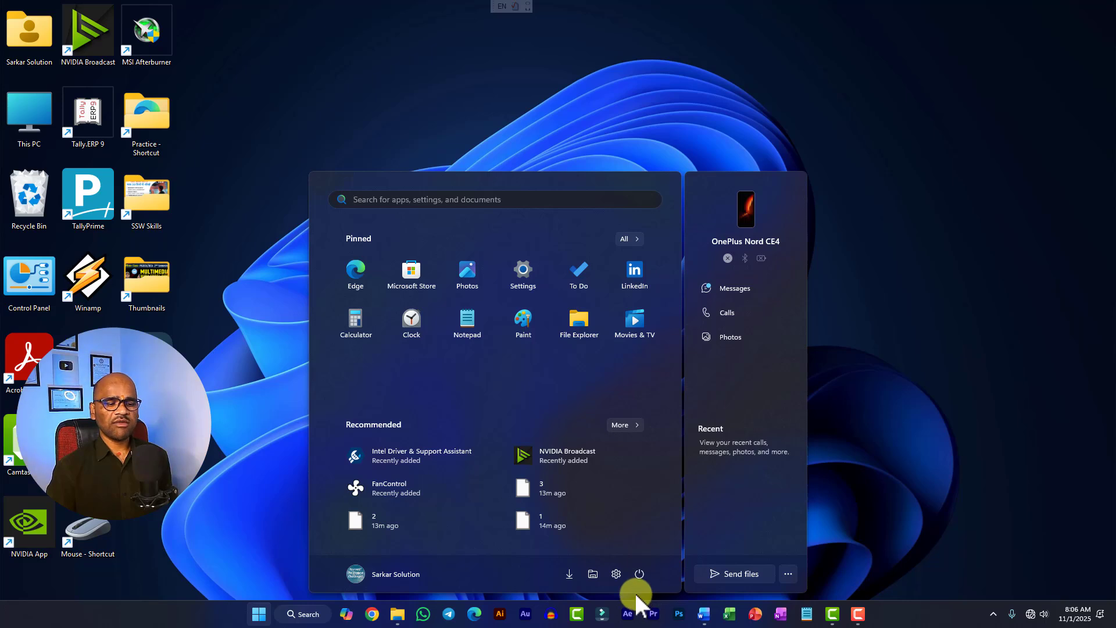
{"action": "left_click", "coordinate": [619, 424]}
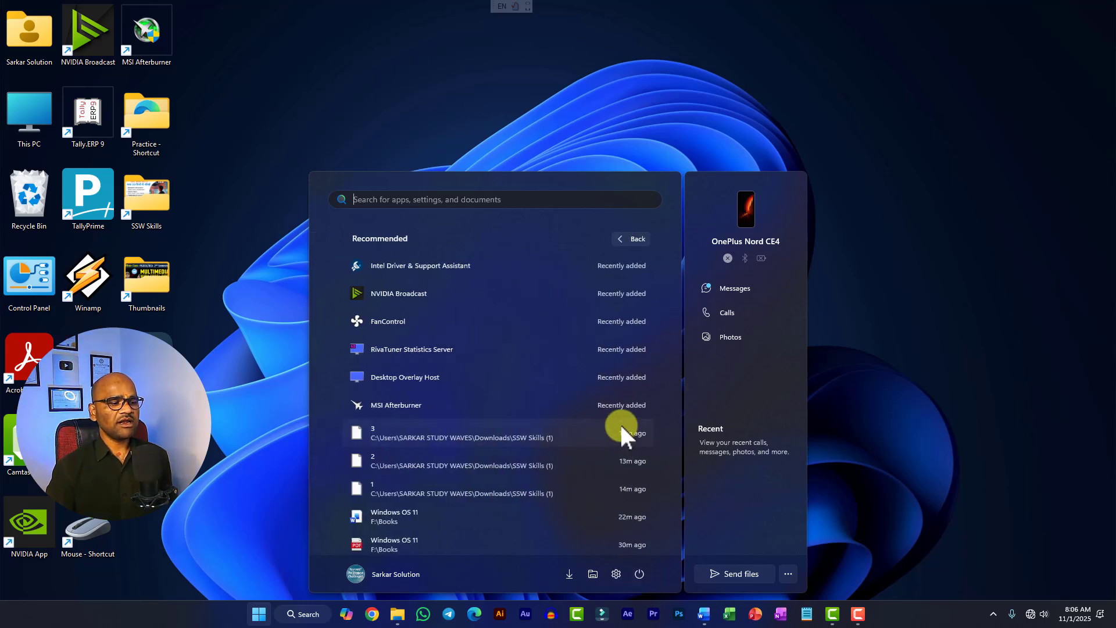
{"action": "scroll", "coordinate": [472, 360], "scroll_direction": "down", "scroll_amount": 5}
{"action": "scroll", "coordinate": [476, 371], "scroll_direction": "up", "scroll_amount": 5}
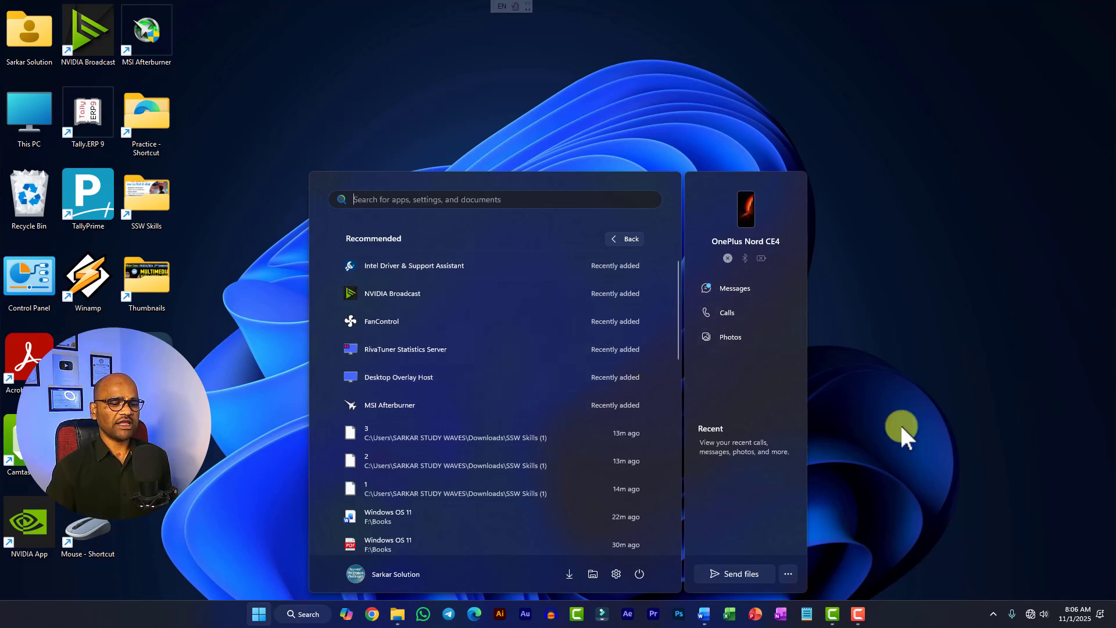
{"action": "left_click", "coordinate": [259, 614]}
- View the additional options of the linked phone pane in the Start menu and return to the desktop
{"action": "left_click", "coordinate": [259, 615]}
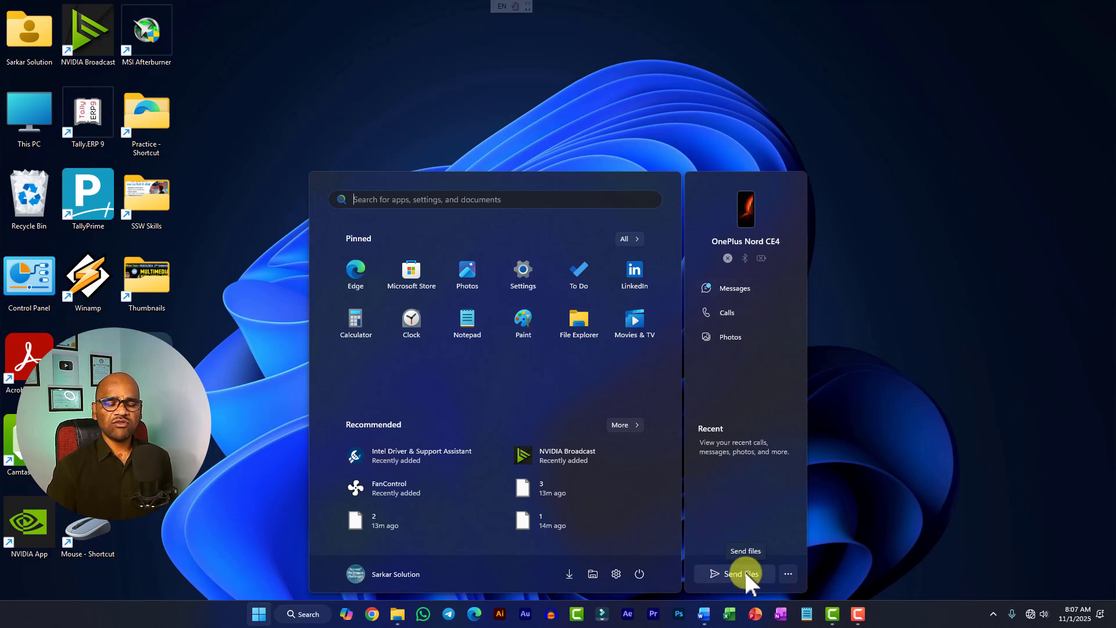
{"action": "left_click", "coordinate": [788, 574]}
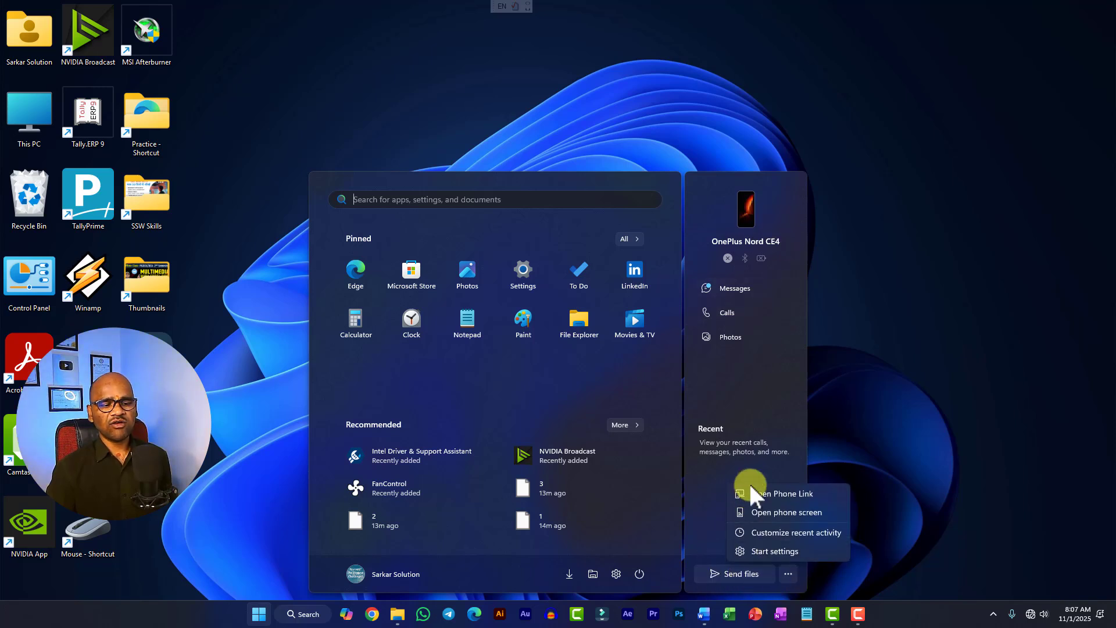
{"action": "left_click", "coordinate": [855, 437]}
{"action": "left_click", "coordinate": [854, 437]}
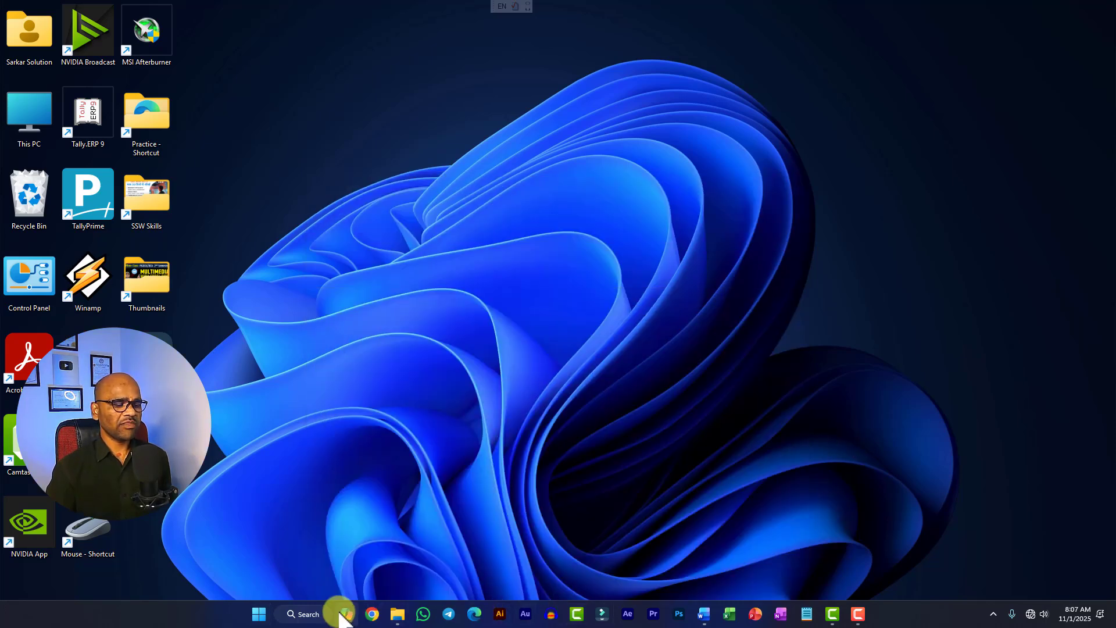
- Show and minimize the File Explorer window, and view and dismiss the options of the pinned WhatsApp icon
{"action": "mouse_move", "coordinate": [851, 621]}
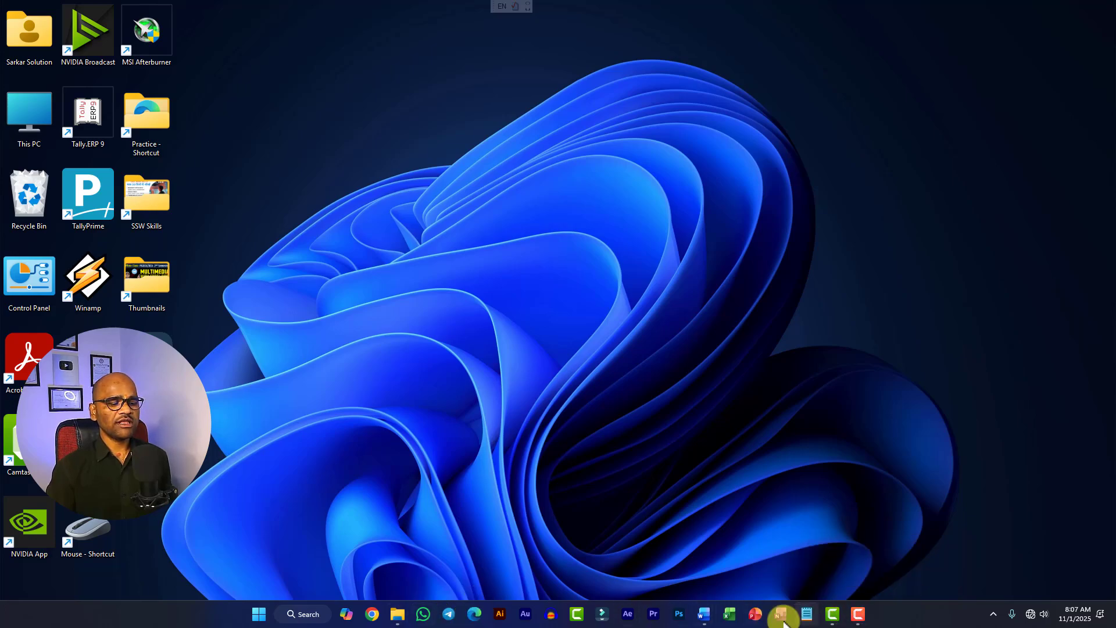
{"action": "left_click", "coordinate": [397, 617]}
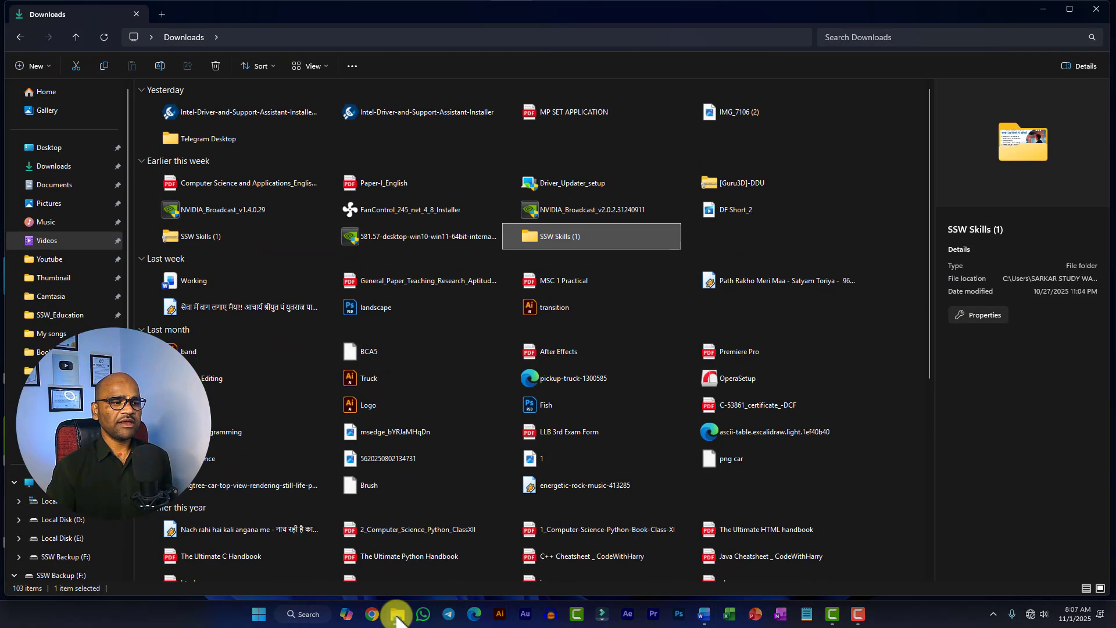
{"action": "left_click", "coordinate": [398, 619]}
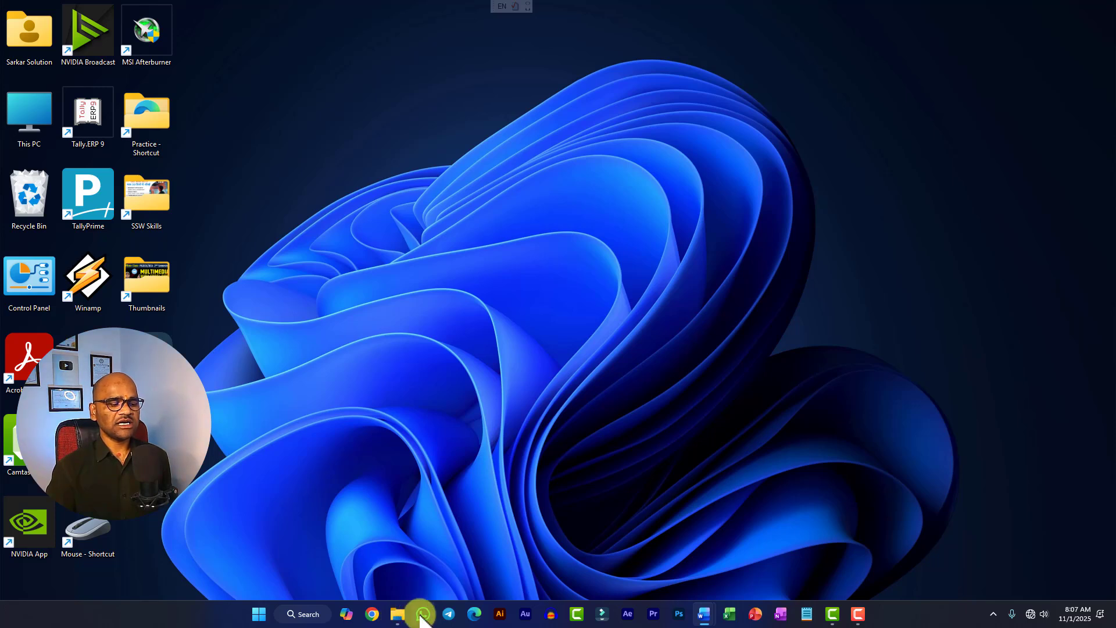
{"action": "right_click", "coordinate": [423, 615]}
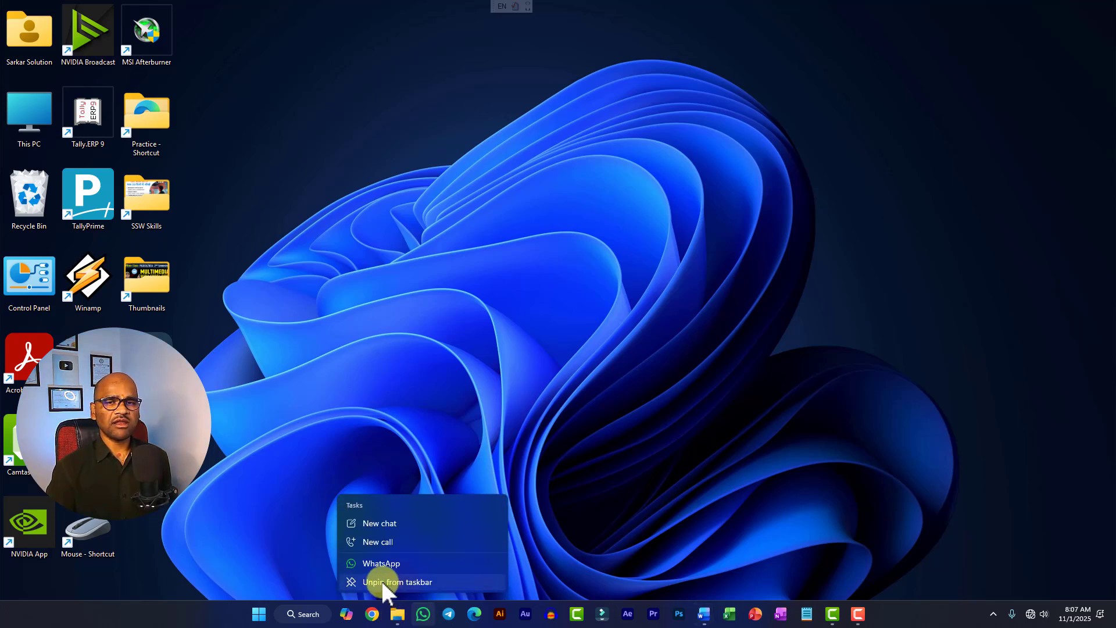
{"action": "left_click", "coordinate": [655, 506]}
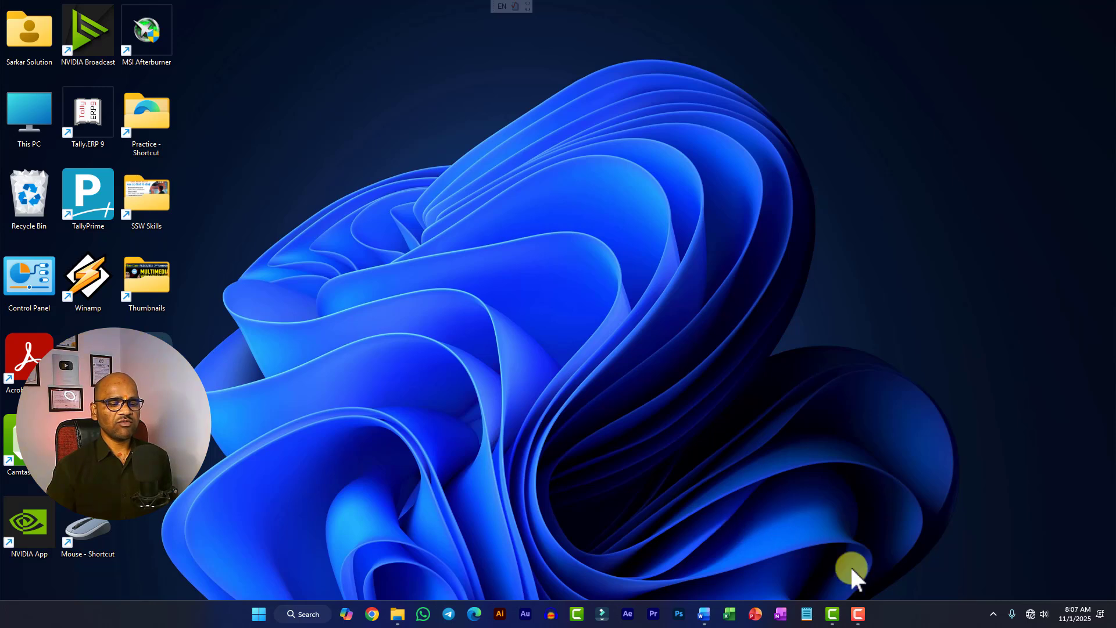
- Exit Intel Driver & Support Assistant from the hidden tray icons
{"action": "left_click", "coordinate": [992, 616]}
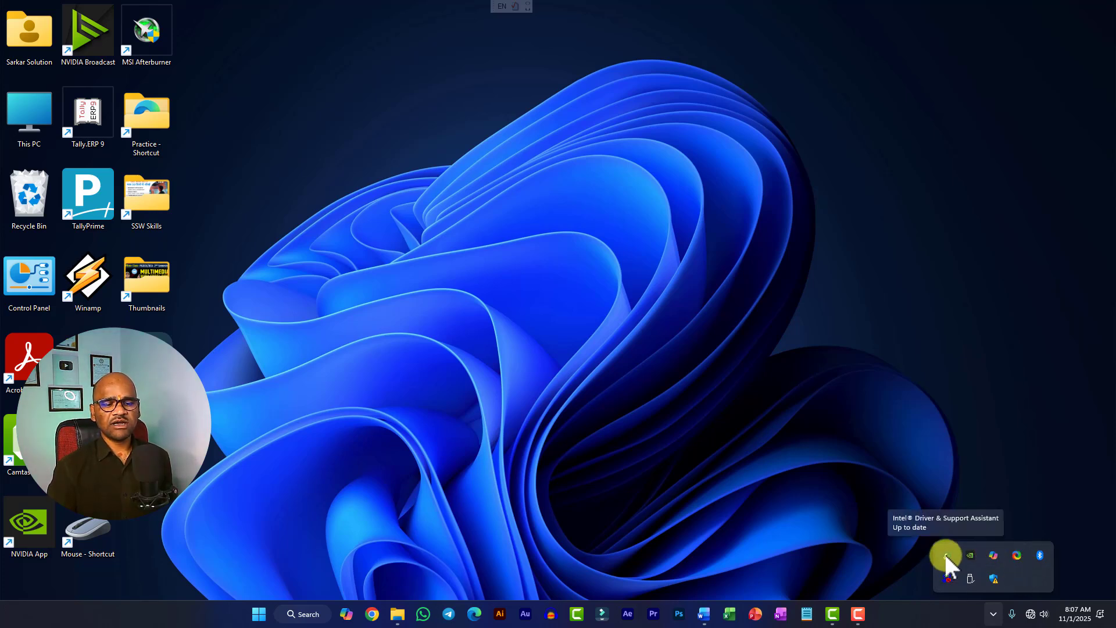
{"action": "right_click", "coordinate": [946, 557]}
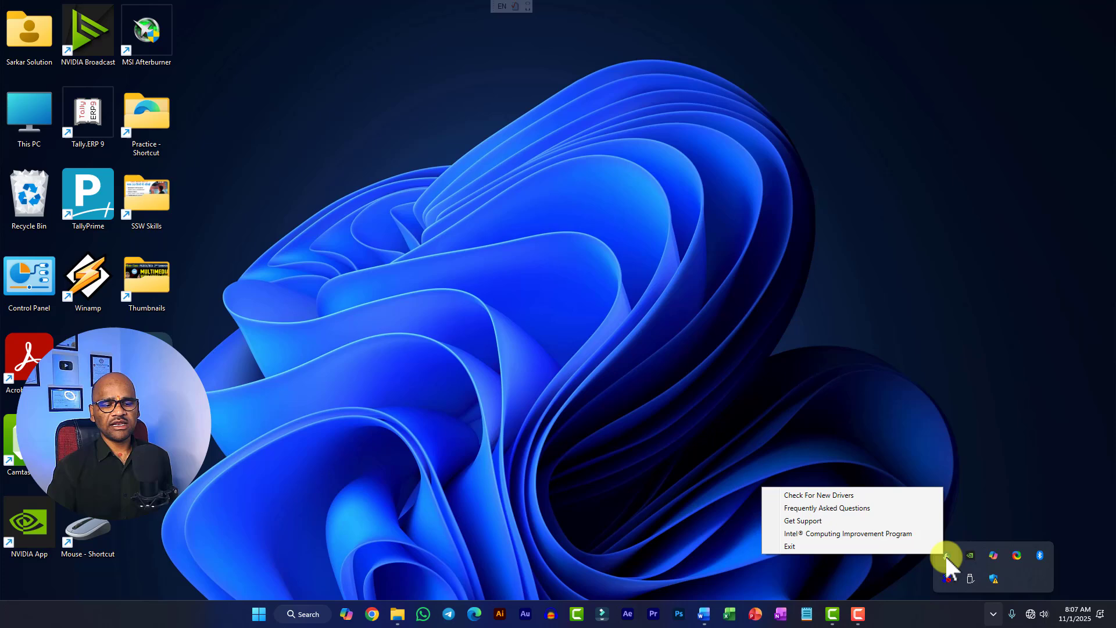
{"action": "left_click", "coordinate": [814, 546]}
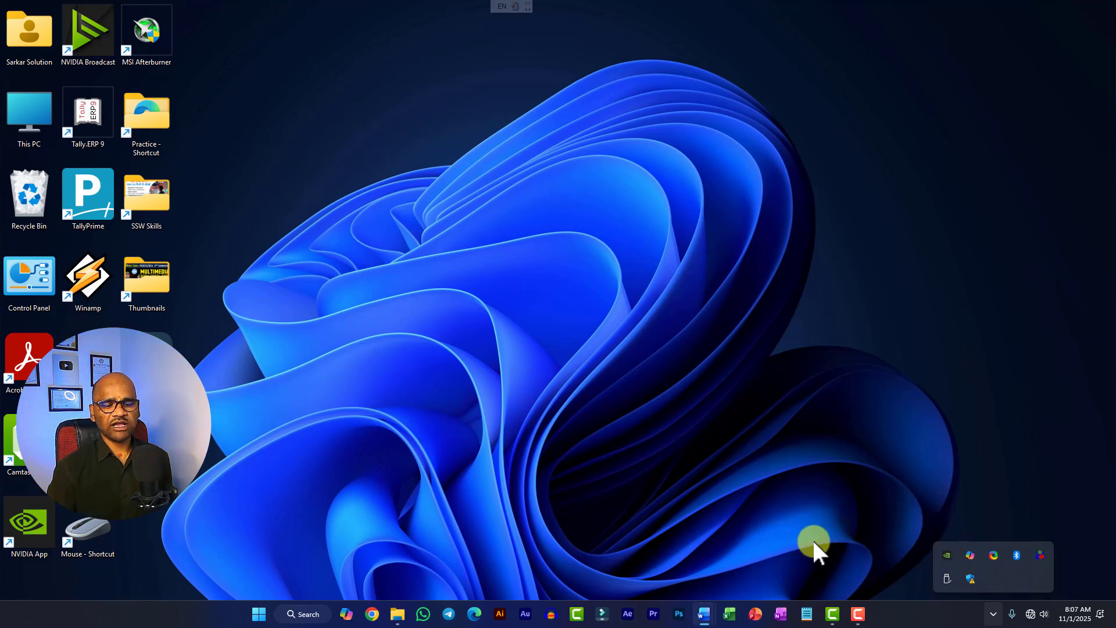
- Open Windows Security from the hidden tray icons and turn on automatic sample submission
{"action": "left_click", "coordinate": [972, 577]}
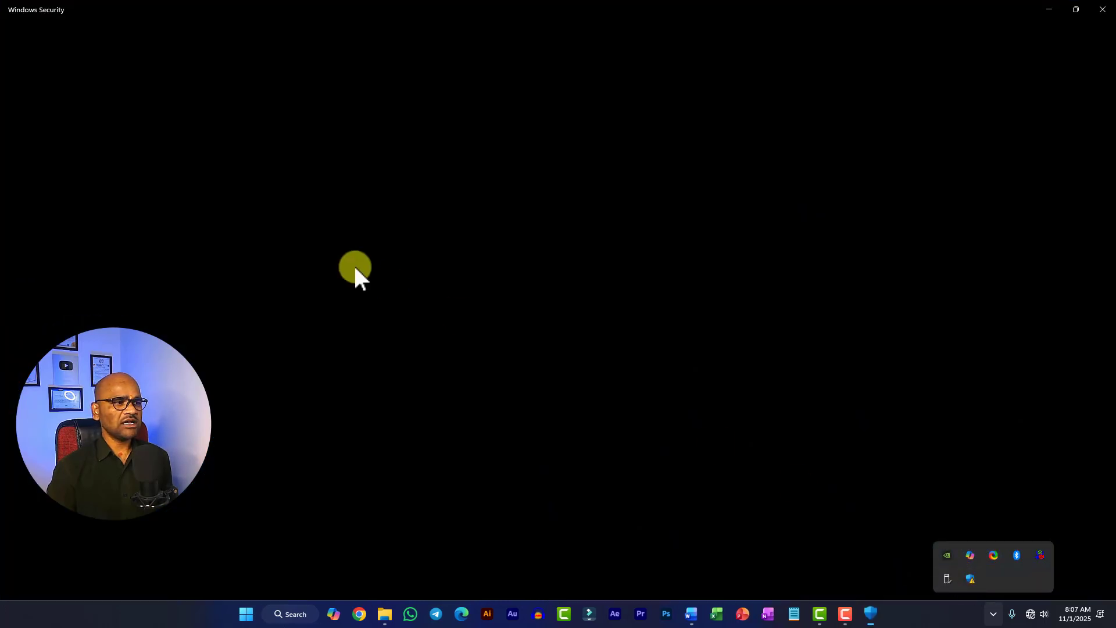
{"action": "left_click", "coordinate": [263, 225]}
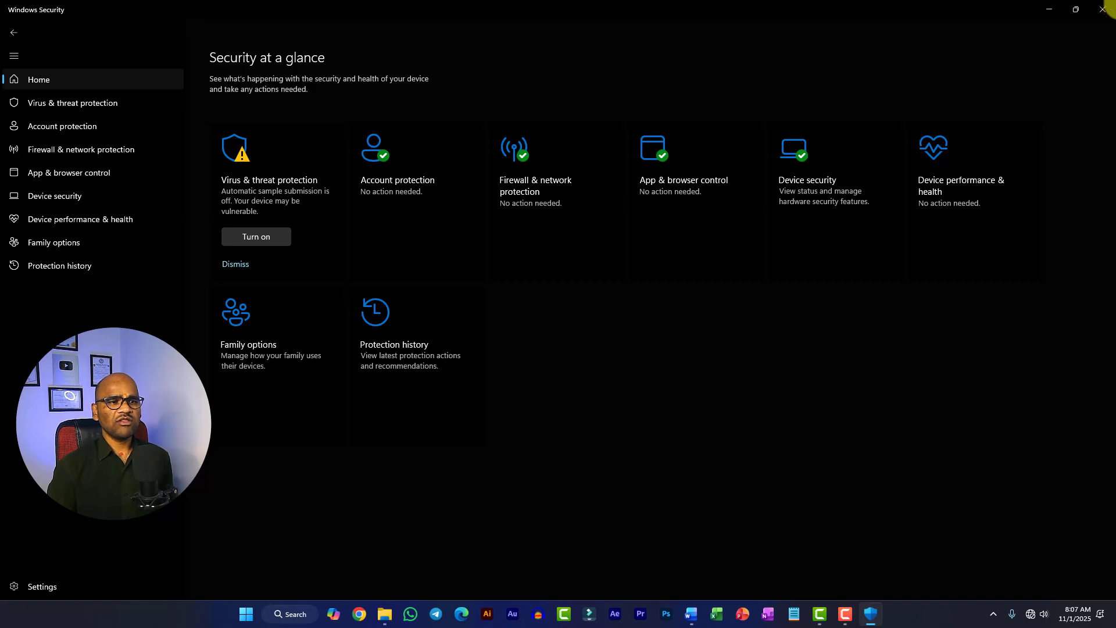
{"action": "left_click", "coordinate": [277, 238]}
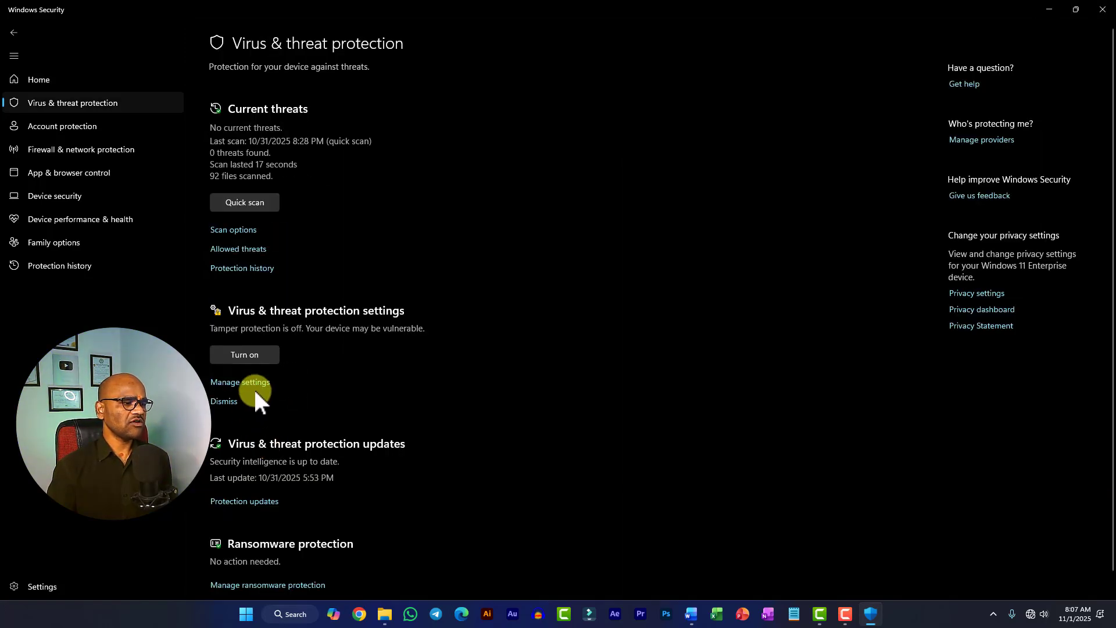
- Turn on Tamper Protection in the virus and threat protection settings, and close Windows Security from its home page
{"action": "left_click", "coordinate": [254, 386]}
{"action": "scroll", "coordinate": [266, 337], "scroll_direction": "down", "scroll_amount": 5}
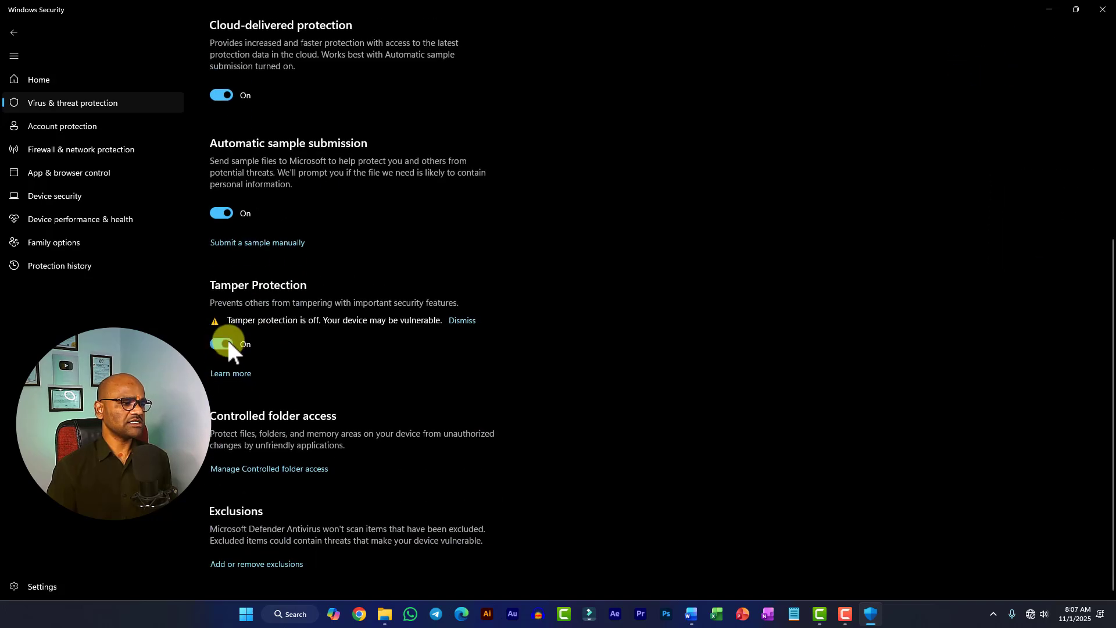
{"action": "left_click", "coordinate": [35, 81]}
{"action": "left_click", "coordinate": [1103, 10]}
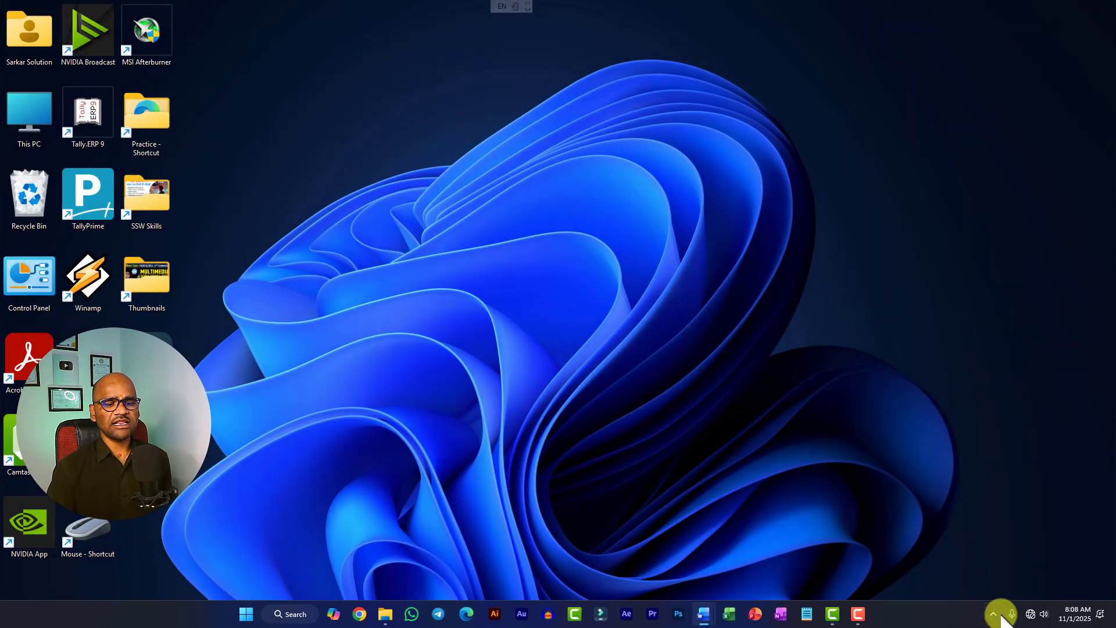
- View the hidden tray icons and one icon's options, and show and dismiss the notifications and calendar
{"action": "left_click", "coordinate": [993, 614]}
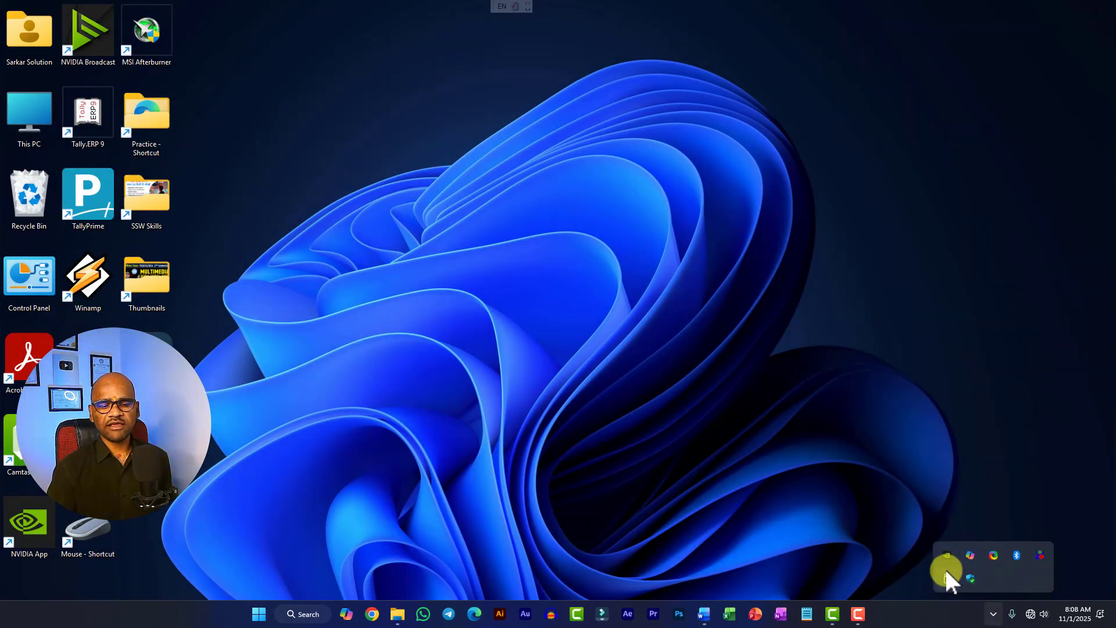
{"action": "right_click", "coordinate": [994, 555]}
{"action": "left_click", "coordinate": [799, 511]}
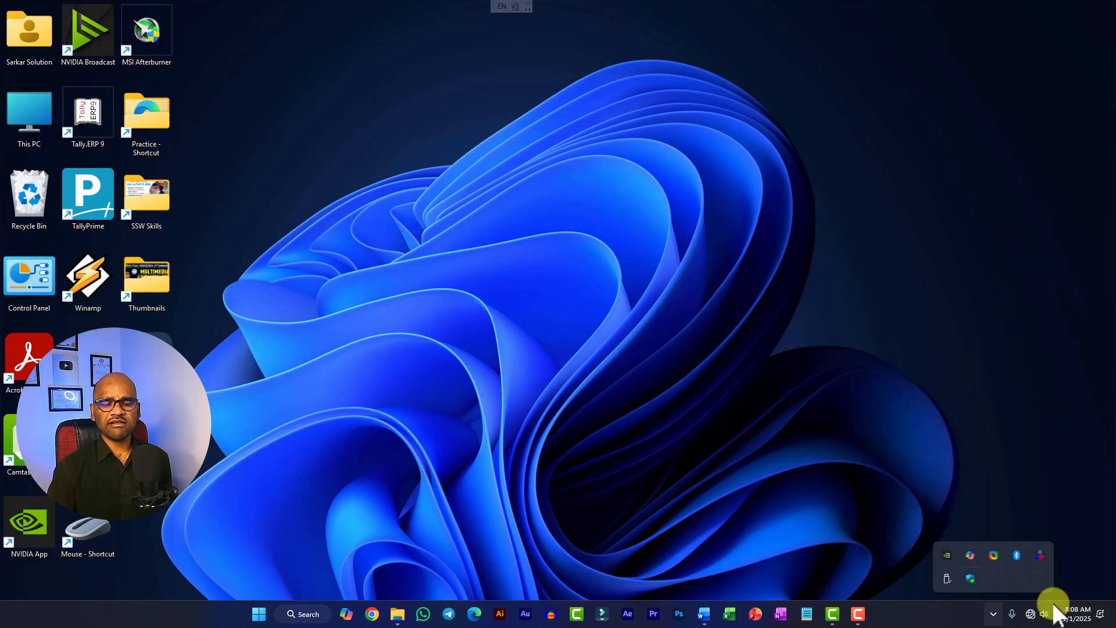
{"action": "left_click", "coordinate": [993, 613]}
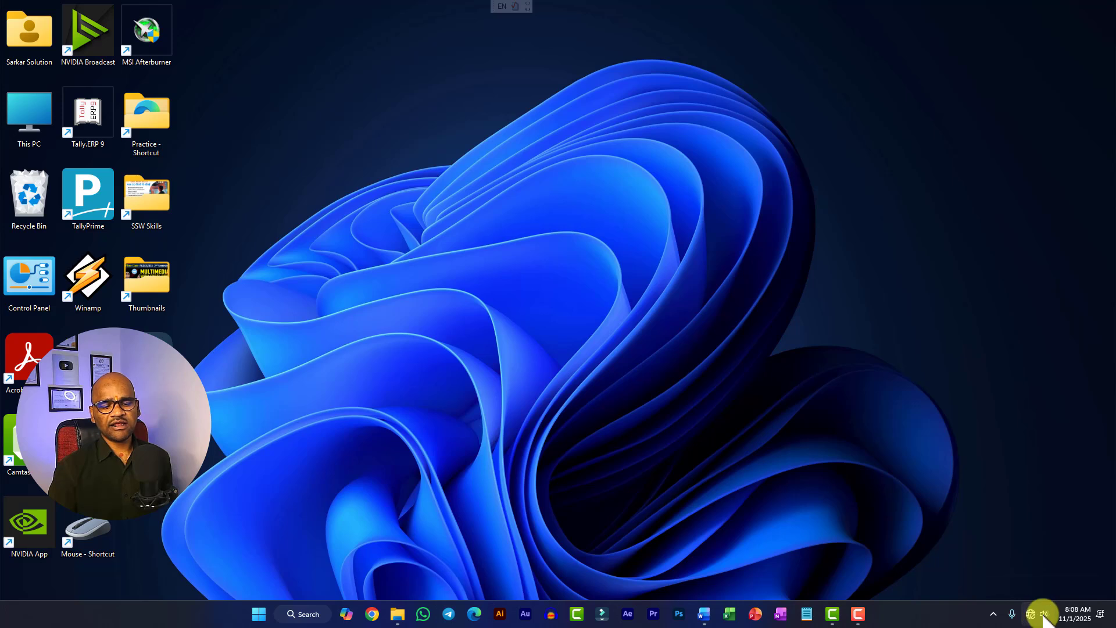
{"action": "left_click", "coordinate": [1077, 614]}
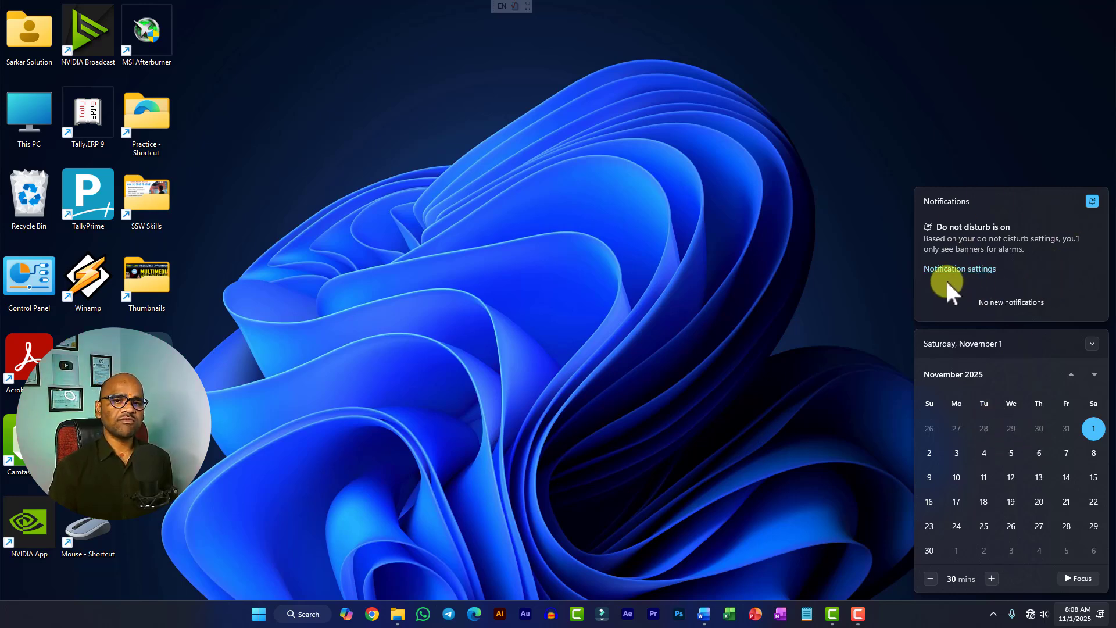
{"action": "left_click", "coordinate": [790, 522]}
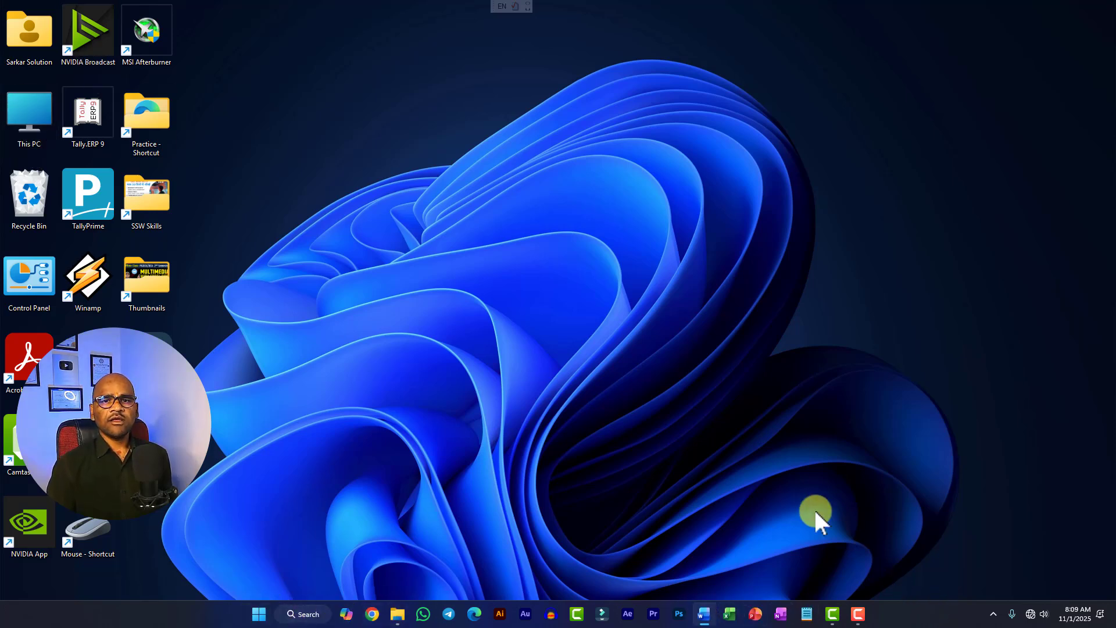
- Browse the all-apps list in the Start menu from A down to F, and close the menu
{"action": "left_click", "coordinate": [308, 614]}
{"action": "left_click", "coordinate": [259, 614]}
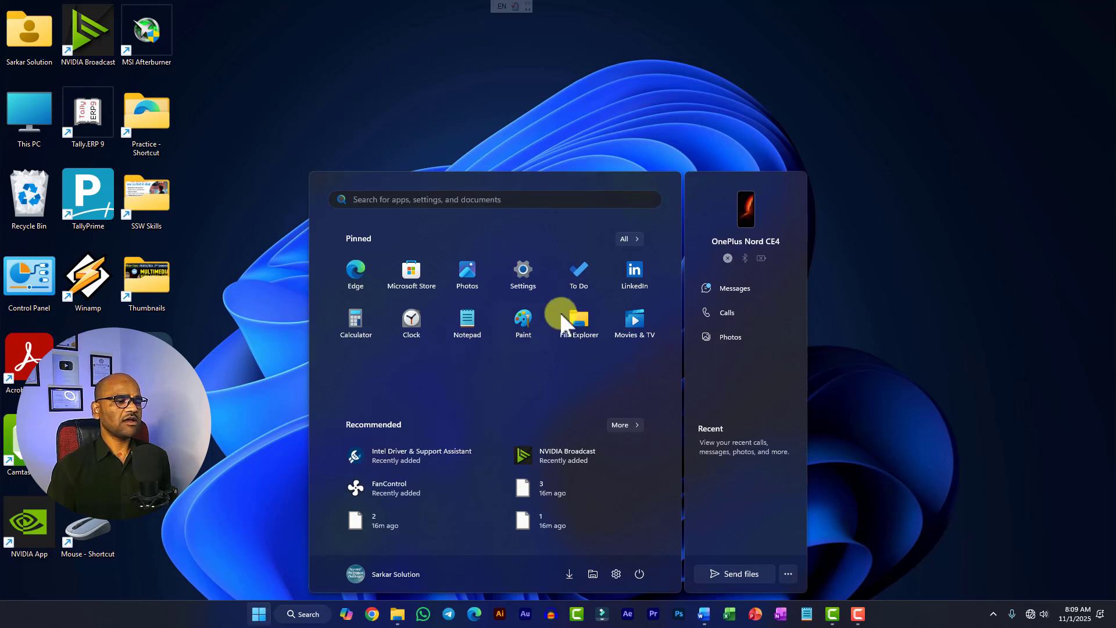
{"action": "left_click", "coordinate": [625, 235]}
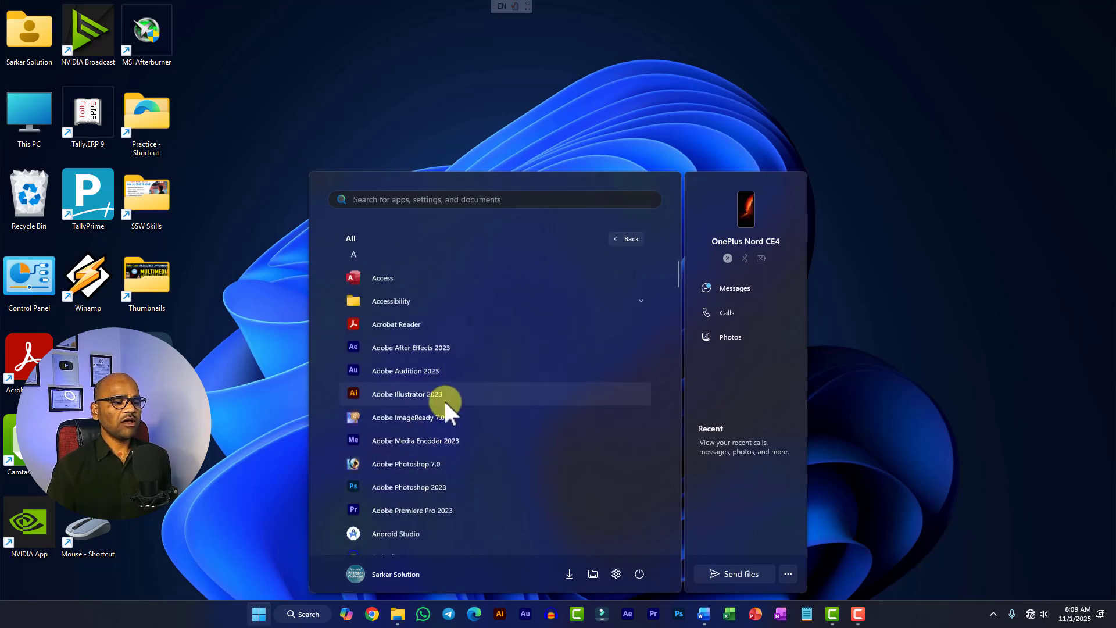
{"action": "scroll", "coordinate": [445, 398], "scroll_direction": "down", "scroll_amount": 10}
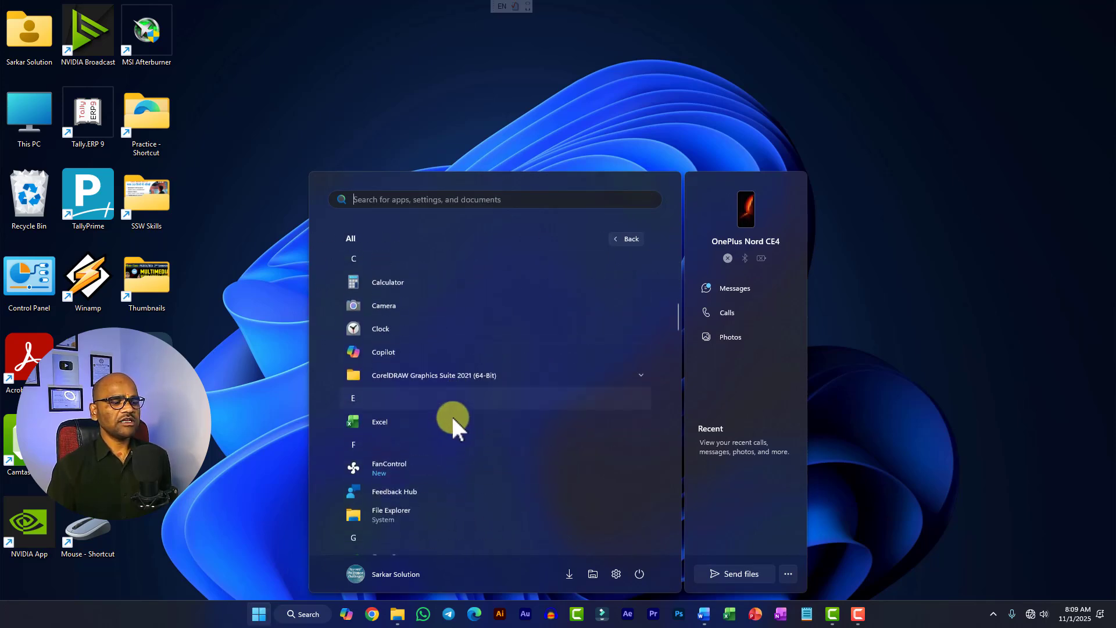
{"action": "left_click", "coordinate": [260, 614]}
- Search the Start menu for "mouse set", open Mouse settings and close the Settings window
{"action": "left_click", "coordinate": [260, 614]}
{"action": "left_click", "coordinate": [496, 199]}
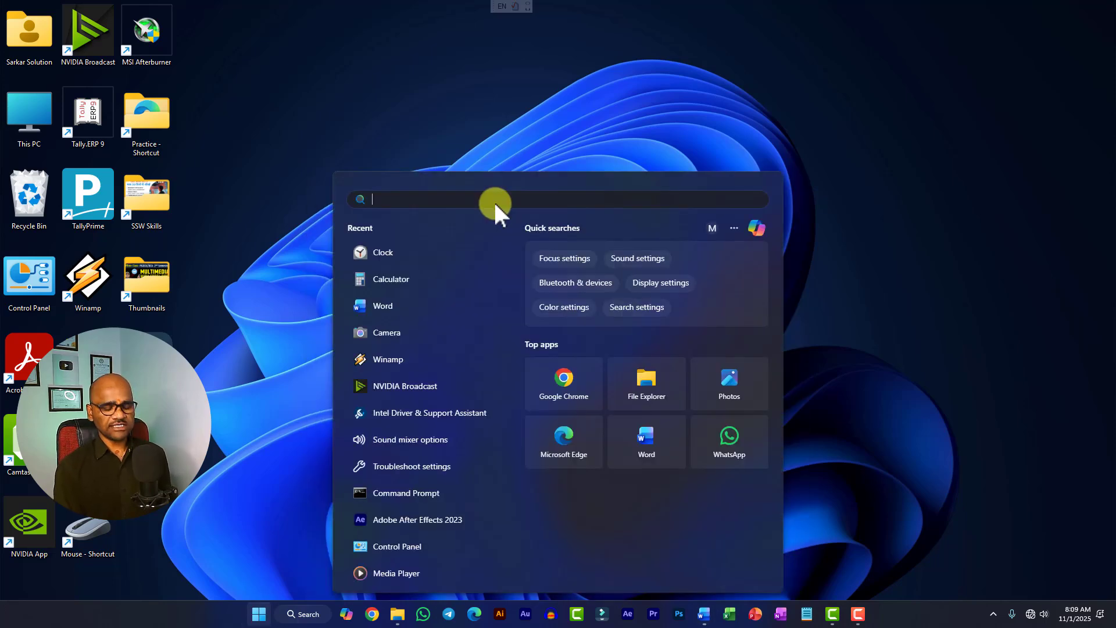
{"action": "type", "text": "mouse set"}
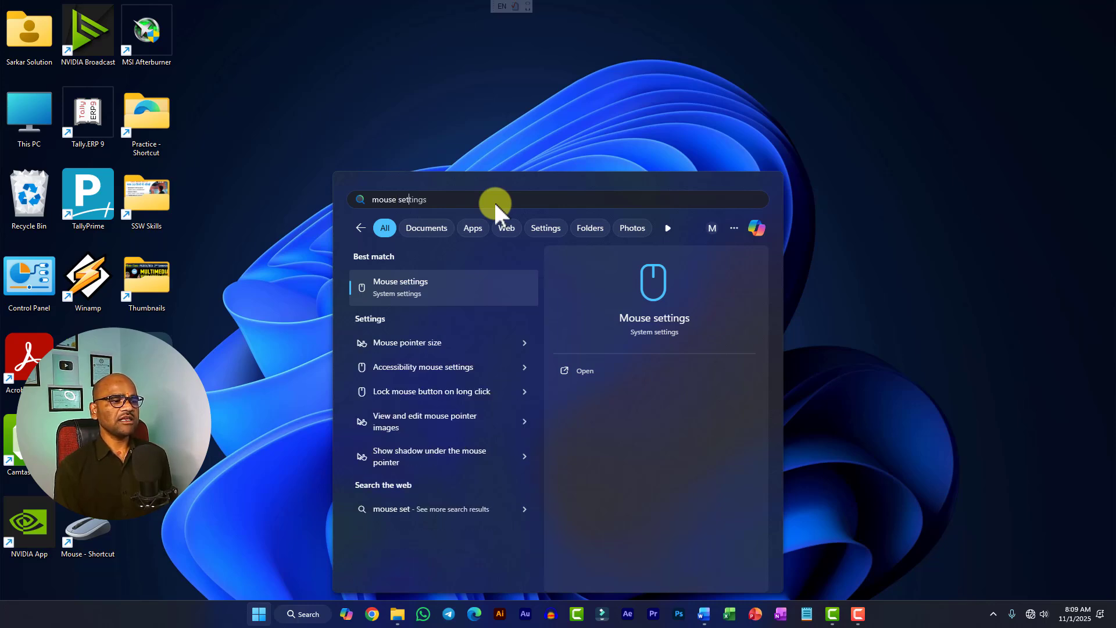
{"action": "key", "text": "Return"}
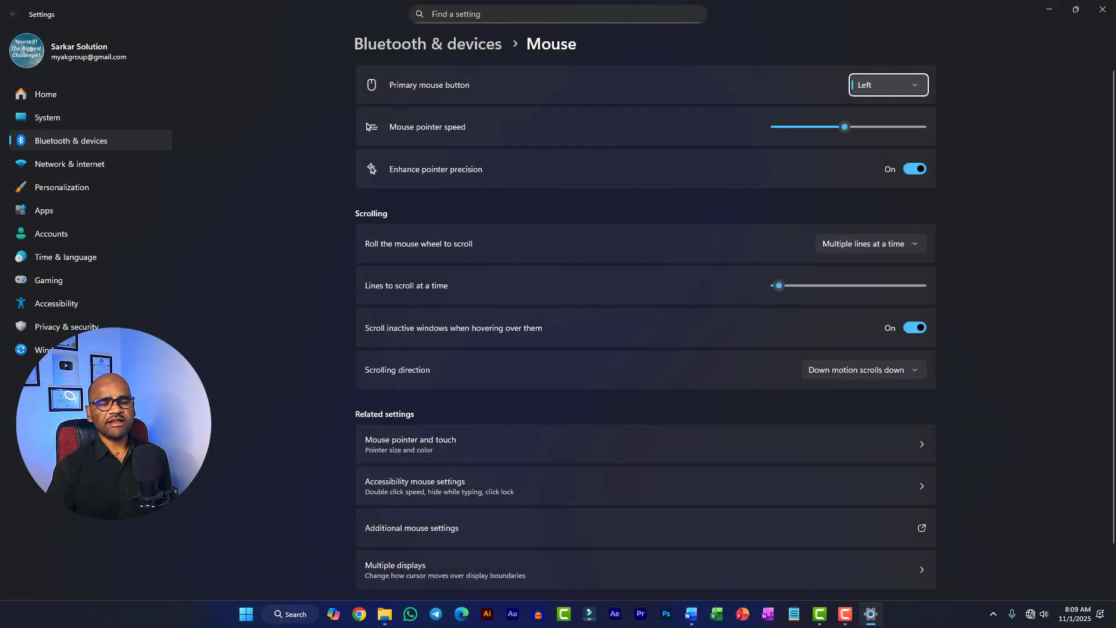
{"action": "left_click", "coordinate": [1103, 9]}
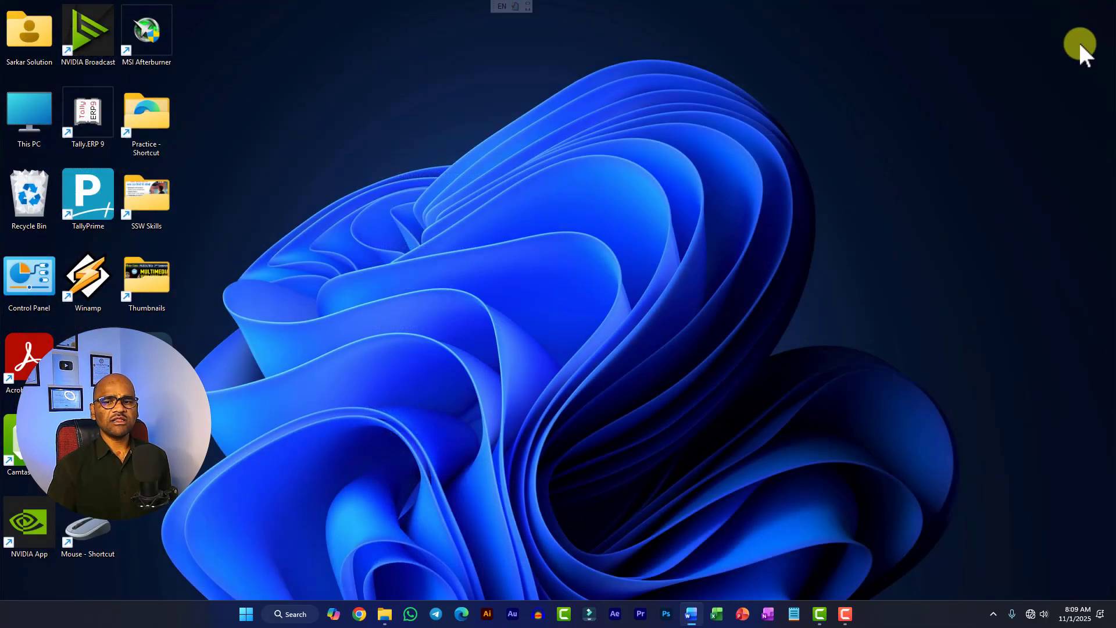
- Look up "c" in the Start menu search to view its suggestions, and clear the search text
{"action": "key", "text": "super"}
{"action": "type", "text": "calculator"}
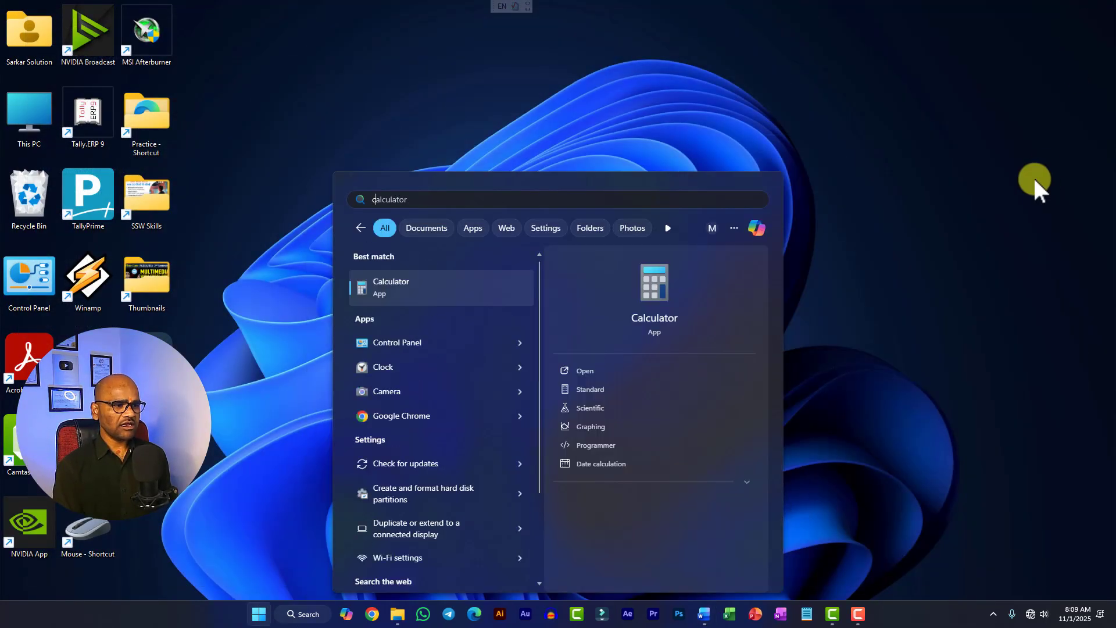
{"action": "key", "text": "BackSpace"}
{"action": "key", "text": "BackSpace"}
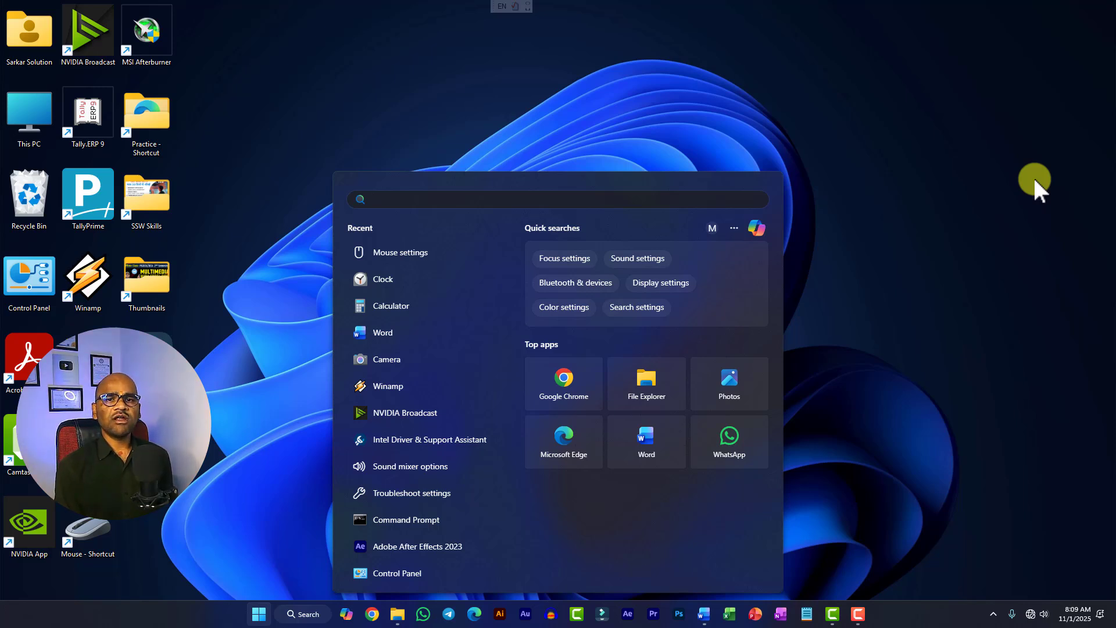
- Search for "ssw ski", open the best-match SSW Skills shortcut, and close the folder window
{"action": "type", "text": "ssw"}
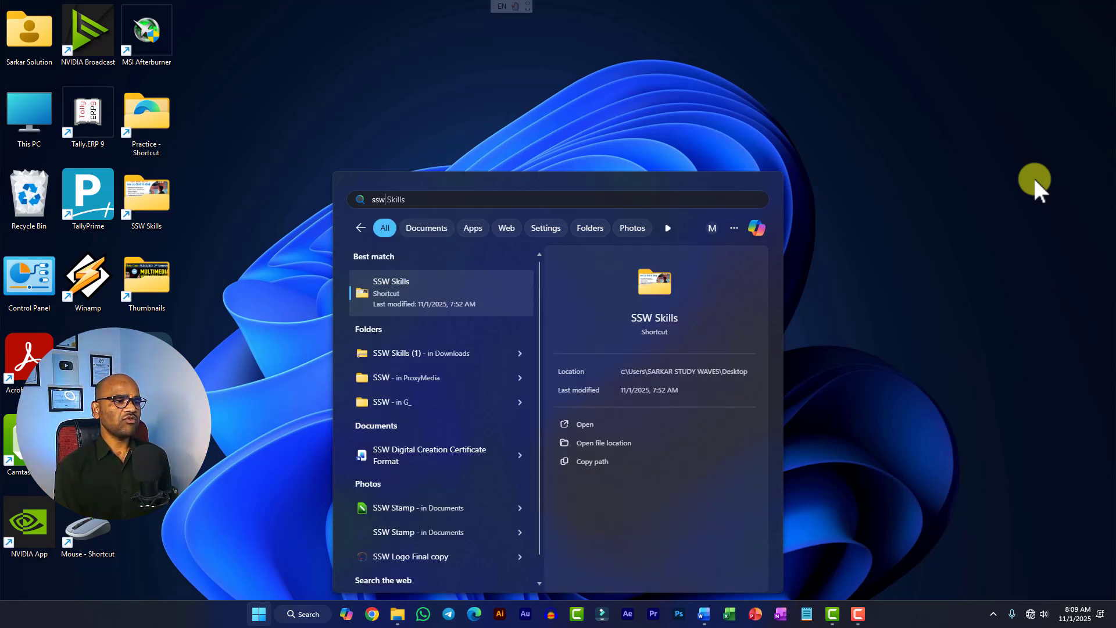
{"action": "type", "text": " ski"}
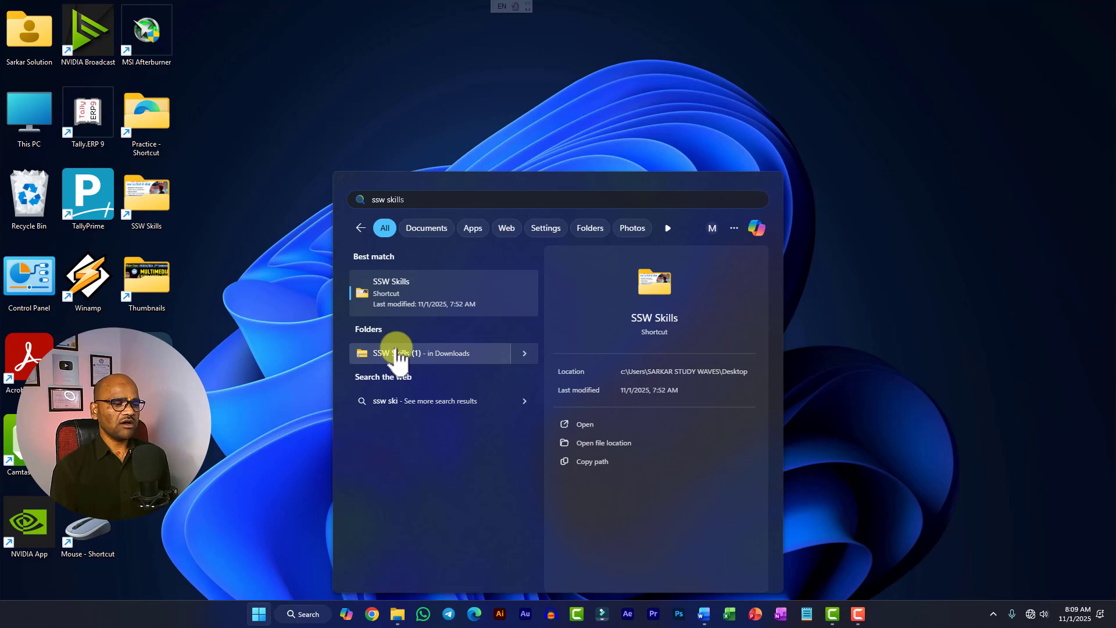
{"action": "left_click", "coordinate": [419, 309]}
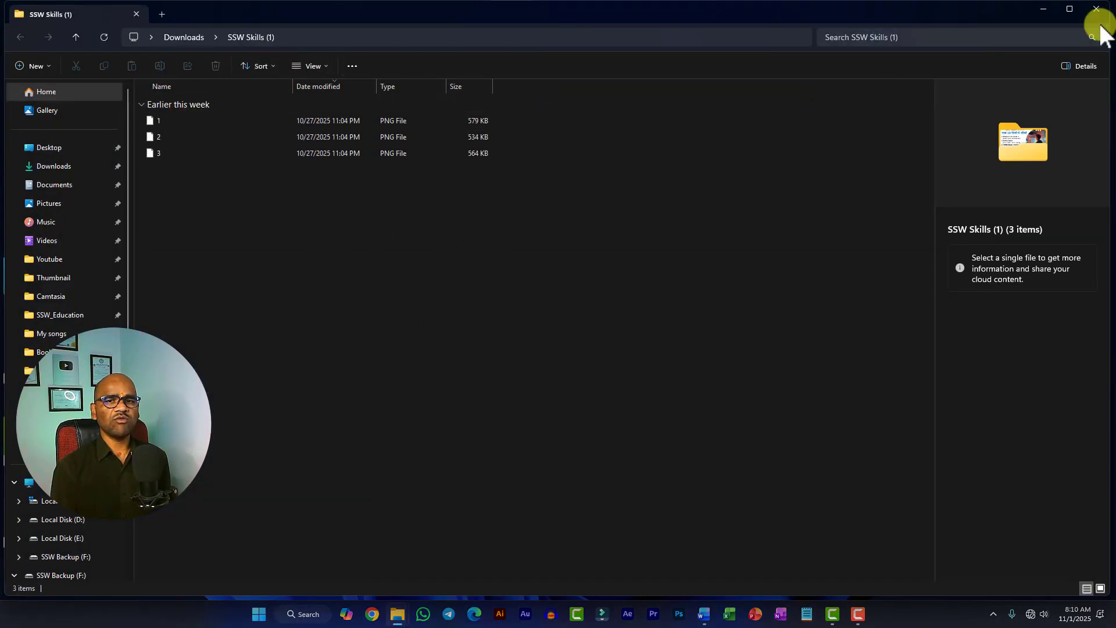
{"action": "left_click", "coordinate": [1093, 10]}
- Search the Start menu for the Keyboard control panel item, open Keyboard Properties and cancel the dialog
{"action": "key", "text": "super"}
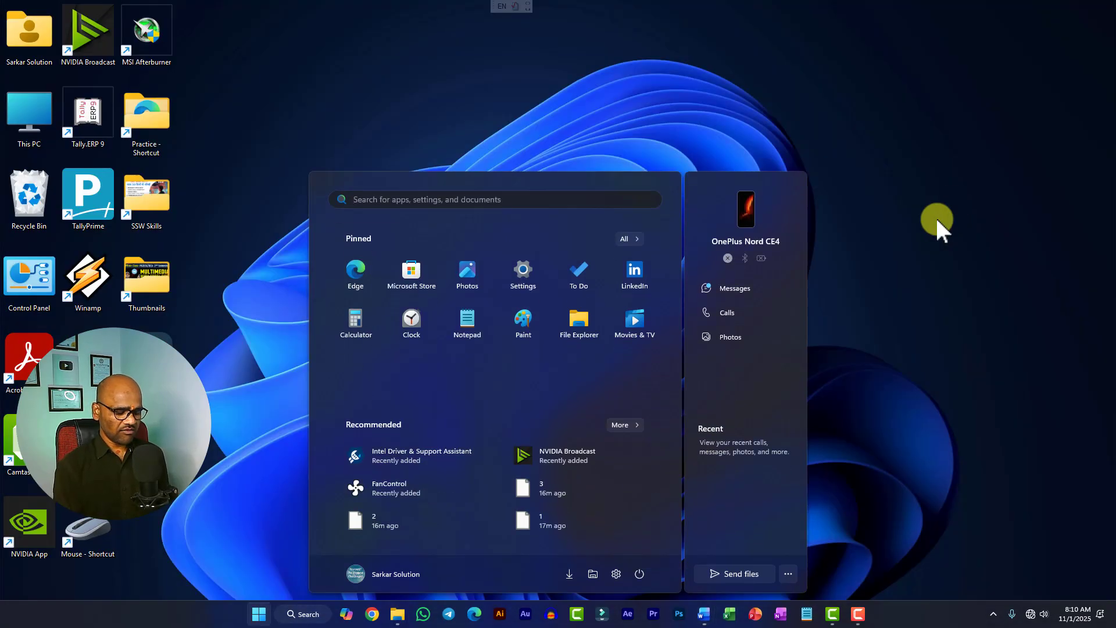
{"action": "type", "text": "keyboard"}
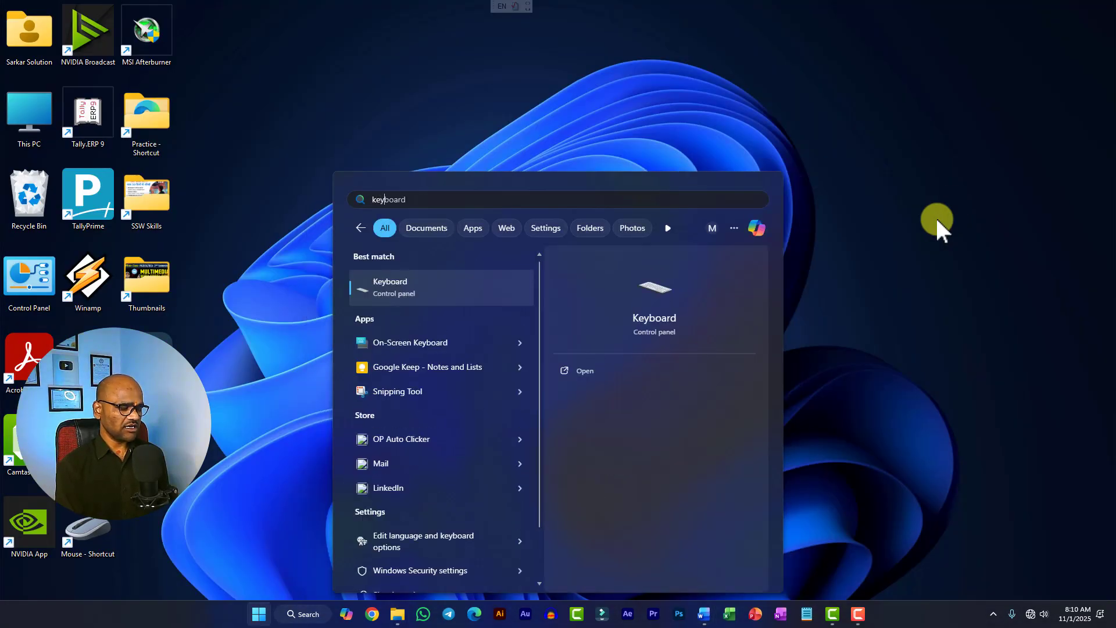
{"action": "key", "text": "Return"}
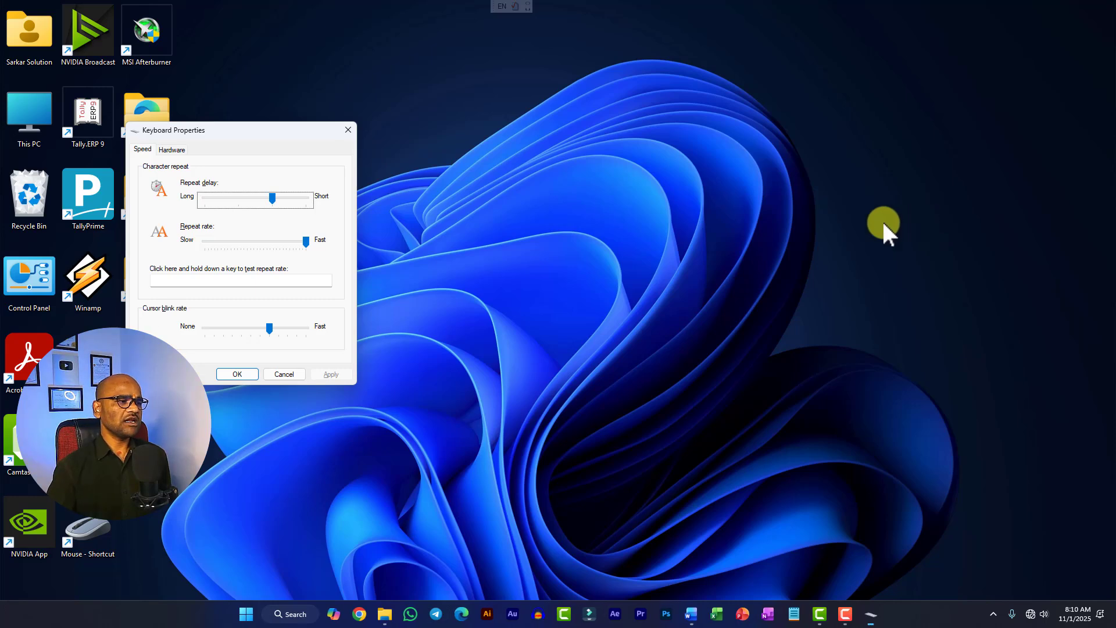
{"action": "left_click", "coordinate": [282, 374]}
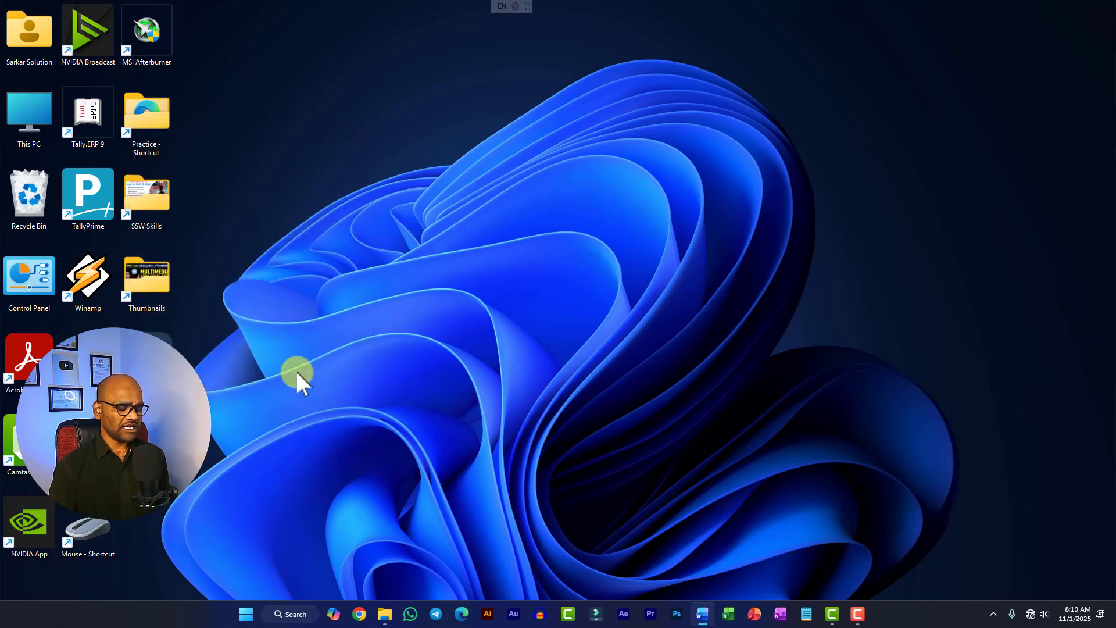
- Search the Start menu for "windows", open Windows Security and close its window
{"action": "key", "text": "super"}
{"action": "type", "text": "windows"}
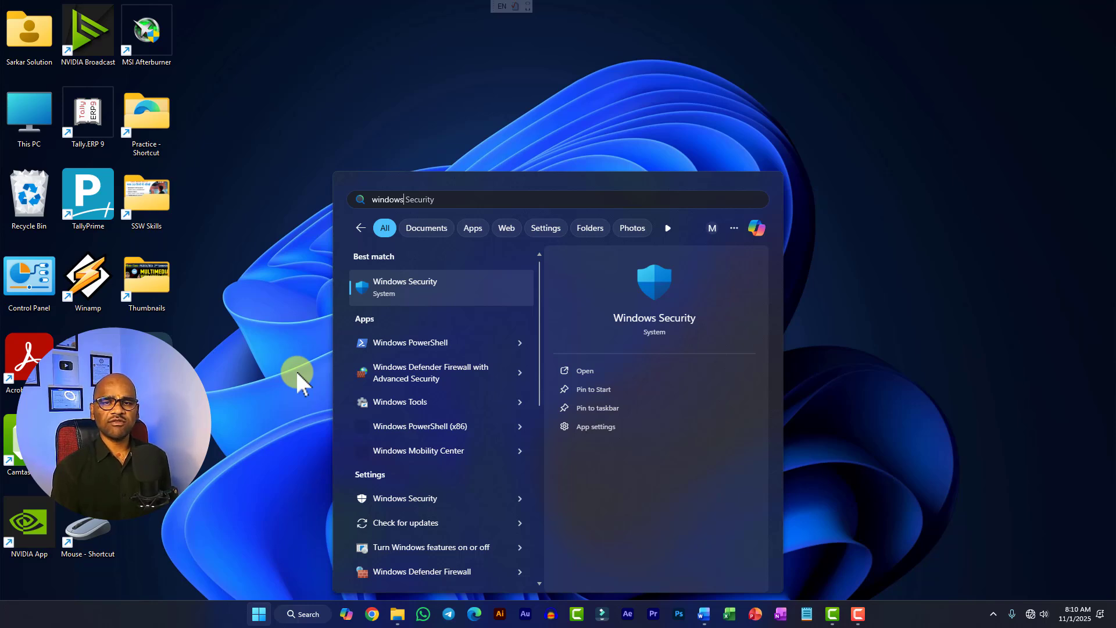
{"action": "key", "text": "Return"}
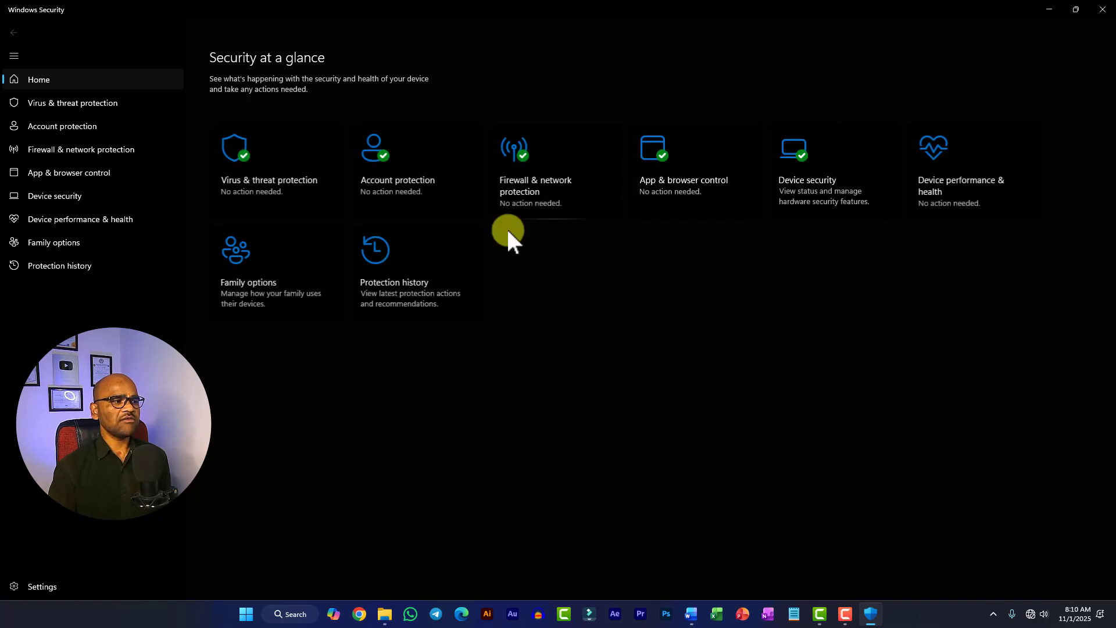
{"action": "left_click", "coordinate": [1094, 13]}
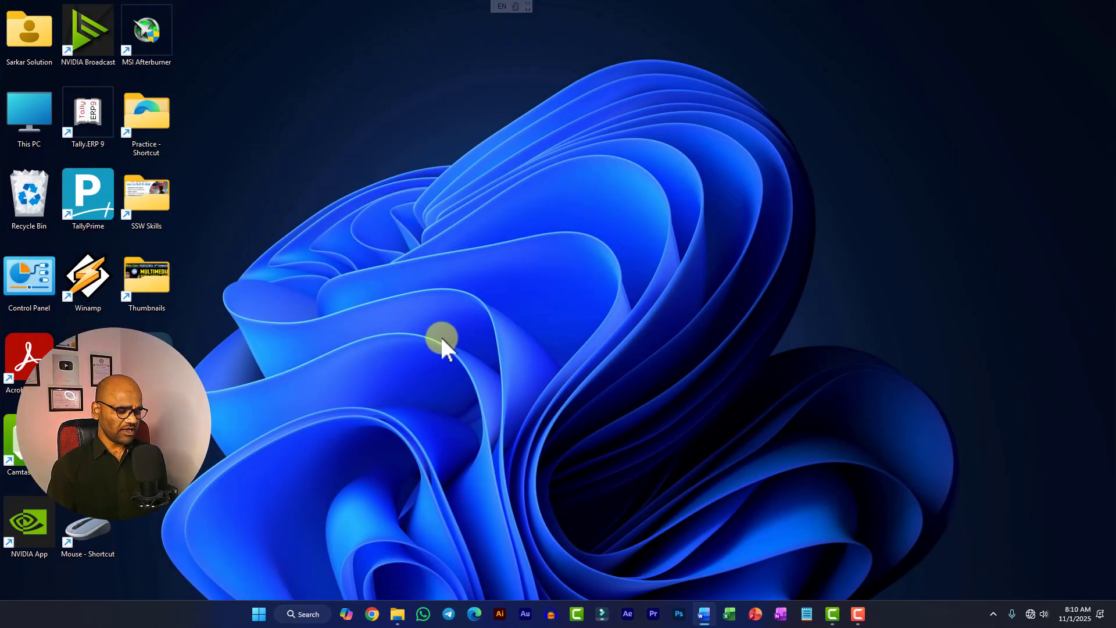
- Open Windows Settings and view the System, Bluetooth & devices, Network & internet, Personalization and Apps pages
{"action": "key", "text": "super+i"}
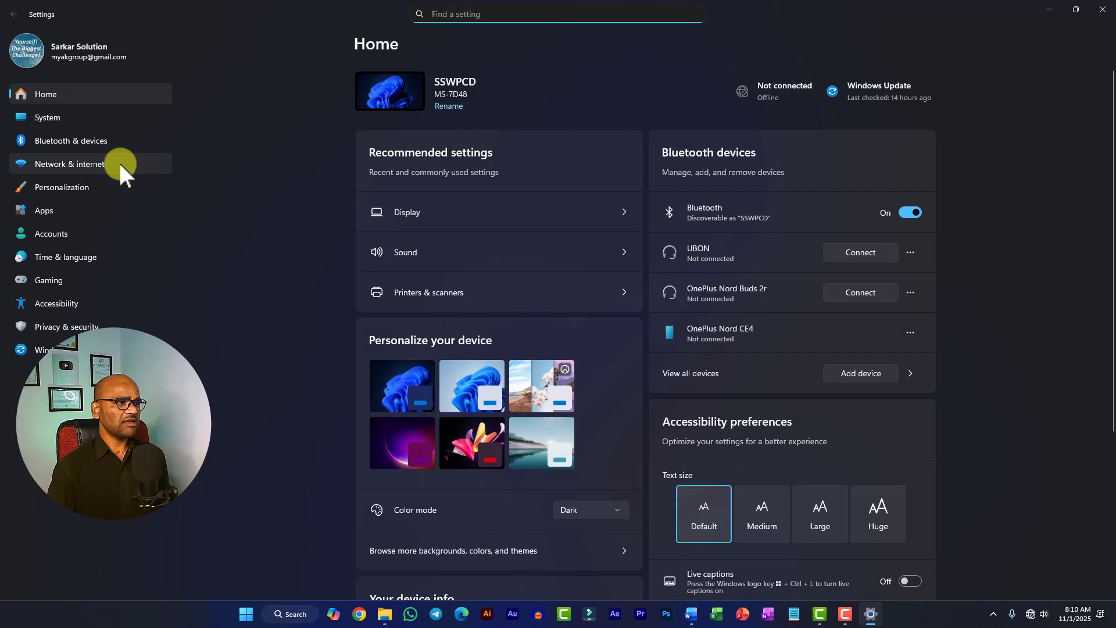
{"action": "left_click", "coordinate": [47, 116]}
{"action": "left_click", "coordinate": [60, 138]}
{"action": "left_click", "coordinate": [55, 117]}
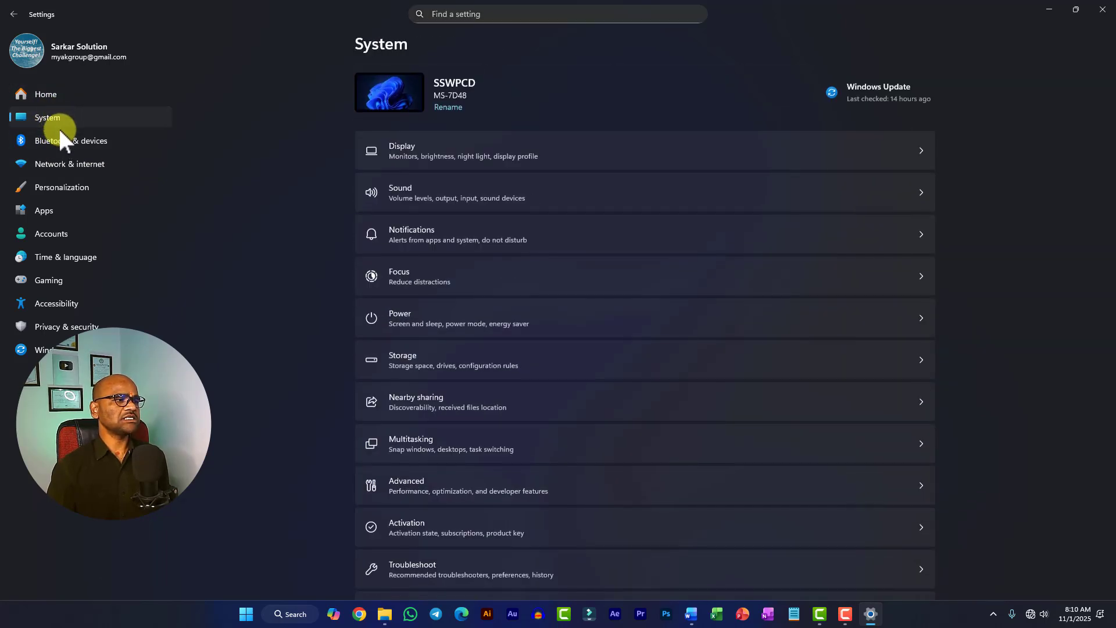
{"action": "left_click", "coordinate": [60, 139]}
{"action": "left_click", "coordinate": [74, 163]}
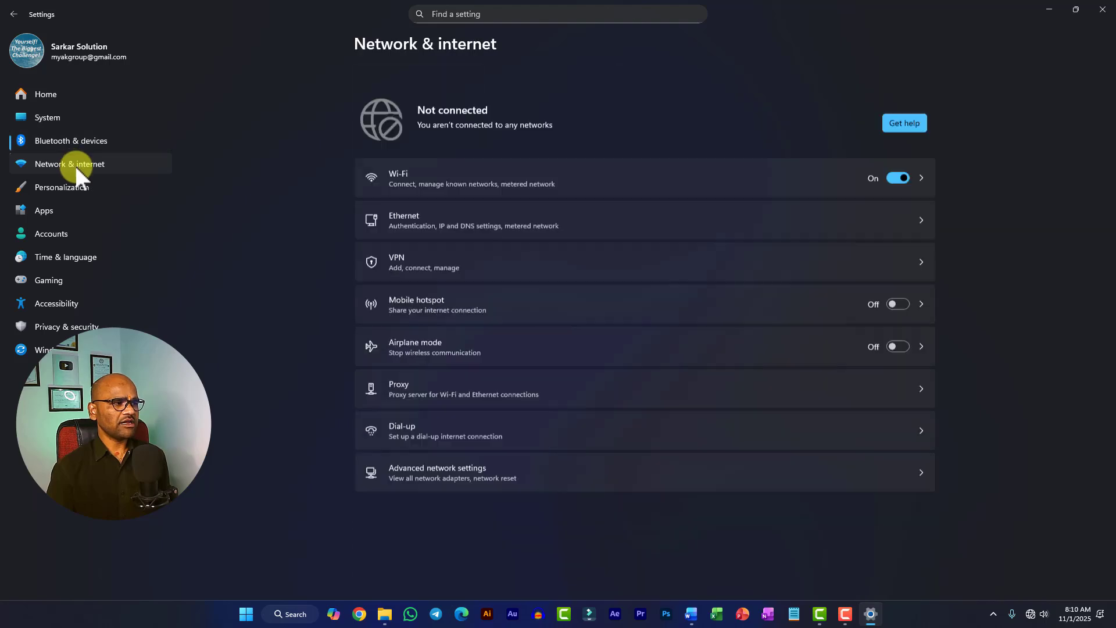
{"action": "left_click", "coordinate": [68, 187]}
{"action": "left_click", "coordinate": [51, 213]}
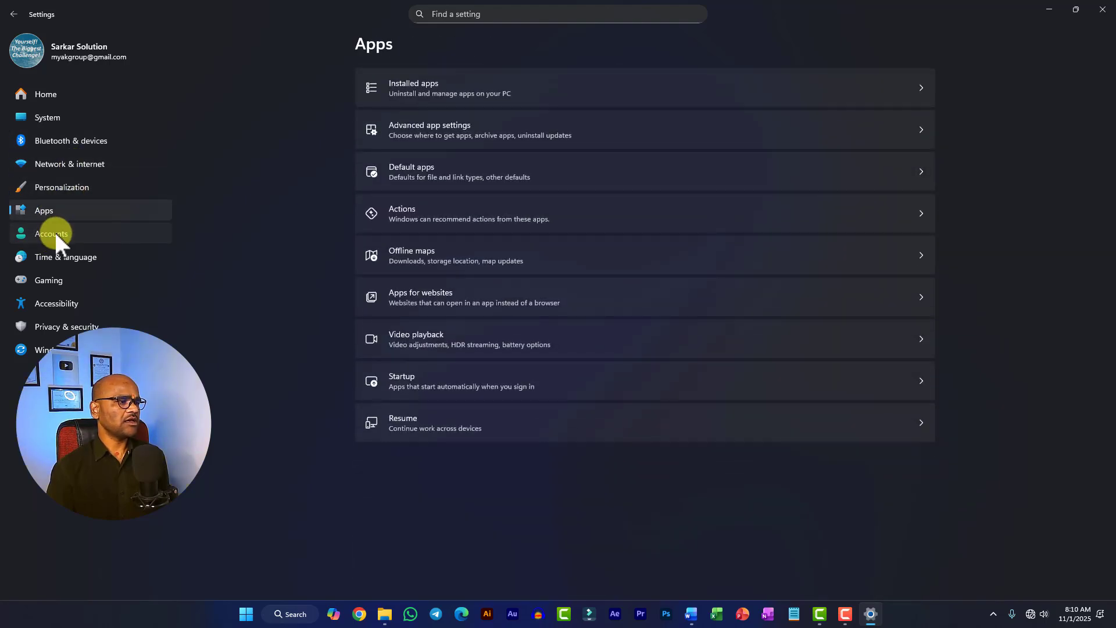
- View the Accounts, Time & language, Gaming, Accessibility, Privacy & security and Windows Update pages in Settings
{"action": "left_click", "coordinate": [56, 232]}
{"action": "left_click", "coordinate": [57, 257]}
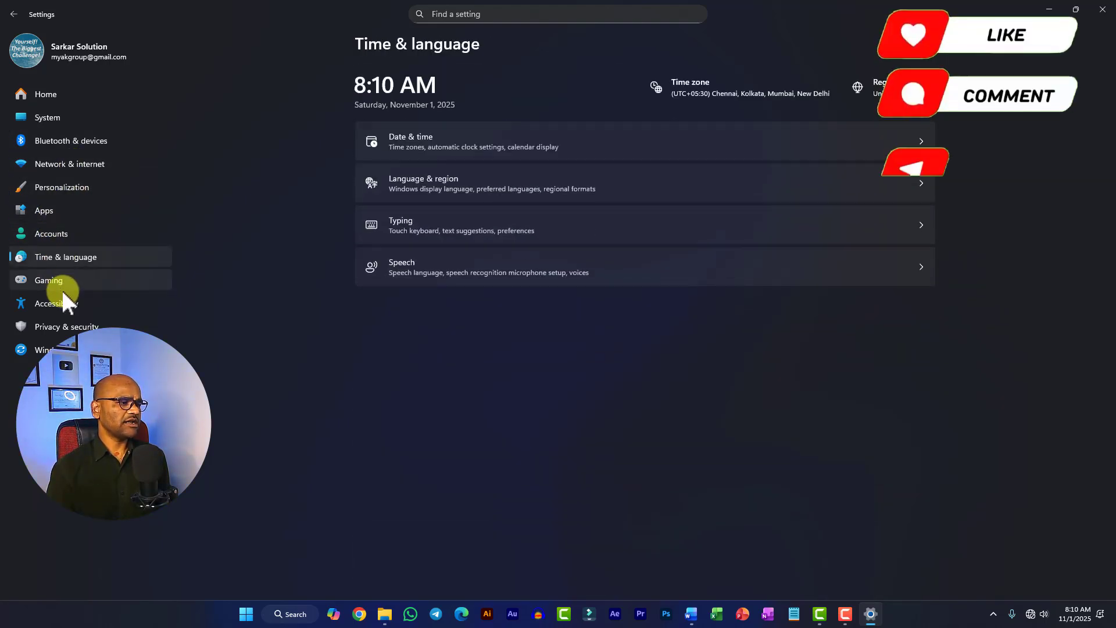
{"action": "left_click", "coordinate": [63, 281]}
{"action": "left_click", "coordinate": [62, 301]}
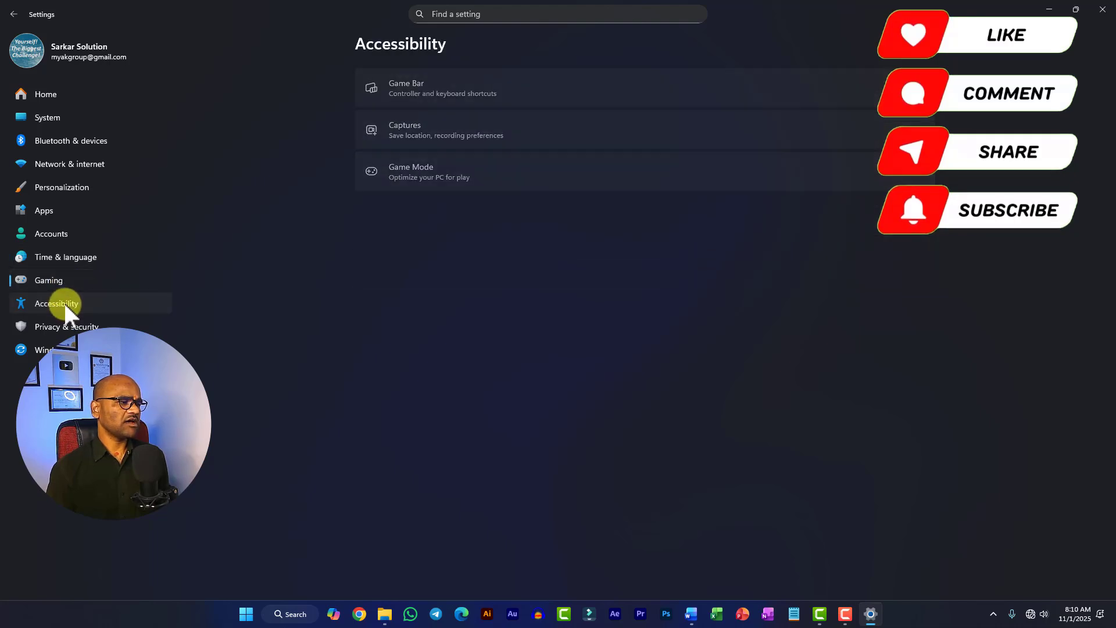
{"action": "left_click", "coordinate": [71, 327]}
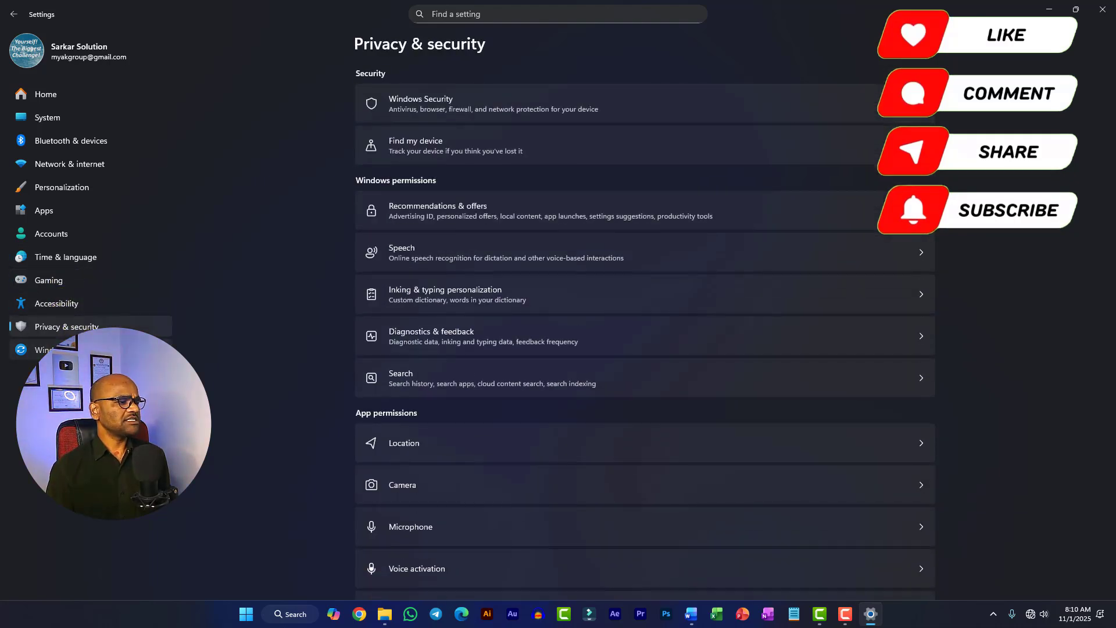
{"action": "left_click", "coordinate": [52, 350]}
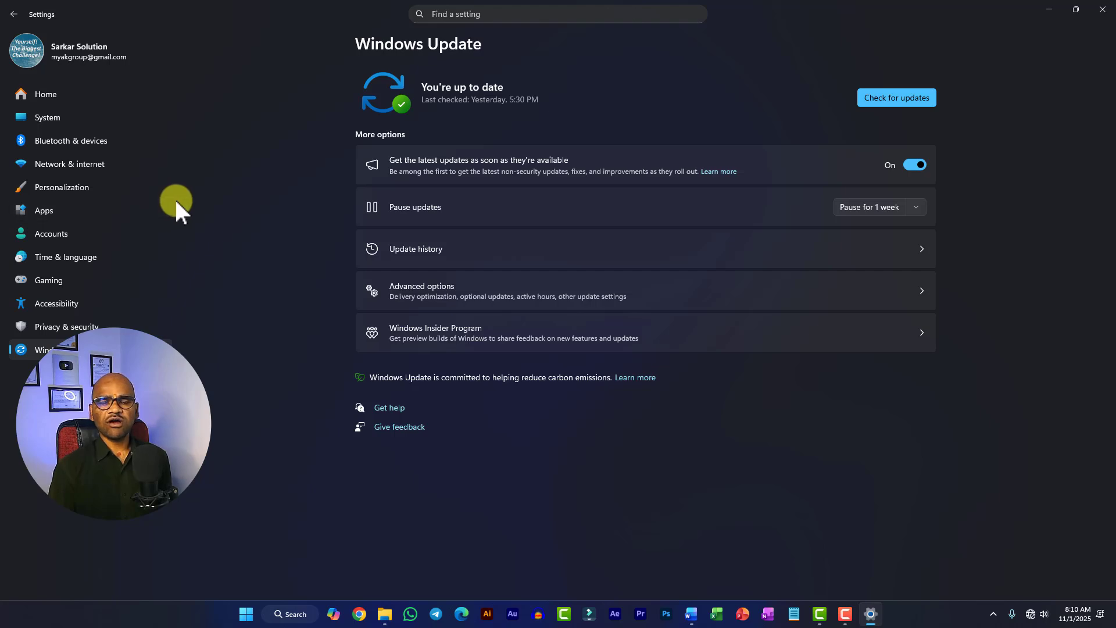
- Open the Start menu over the Windows Update settings page
{"action": "left_click", "coordinate": [273, 615]}
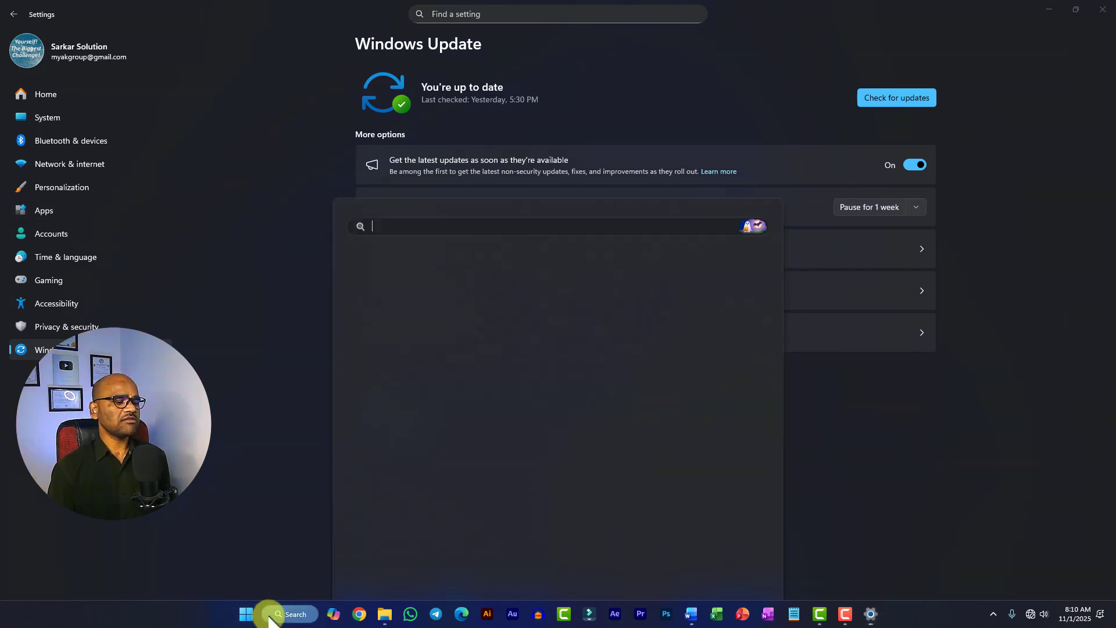
{"action": "left_click", "coordinate": [248, 615]}
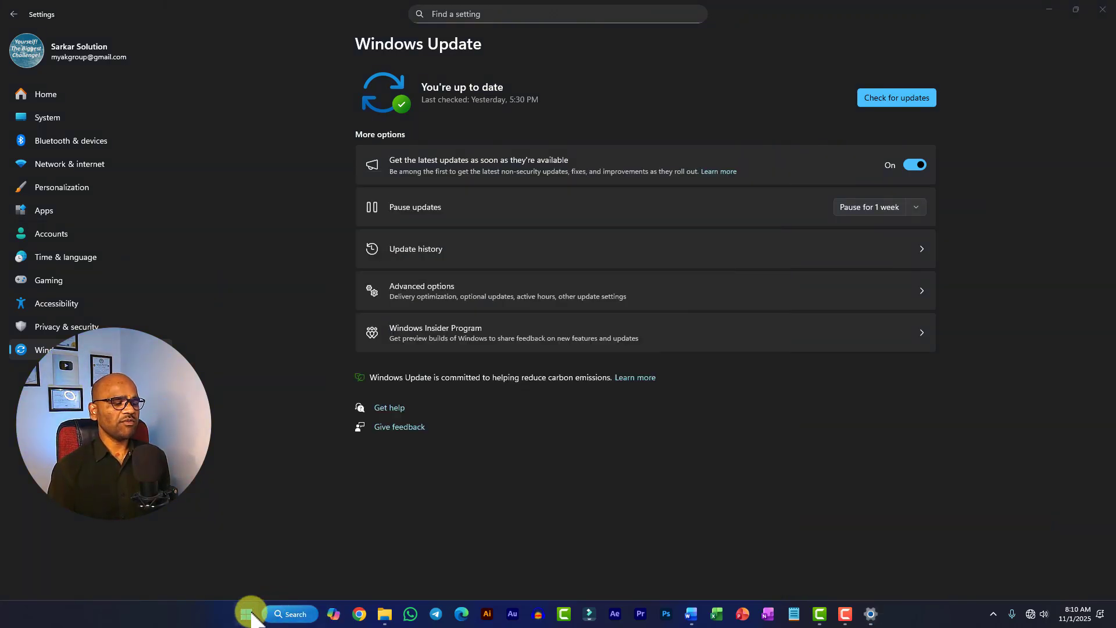